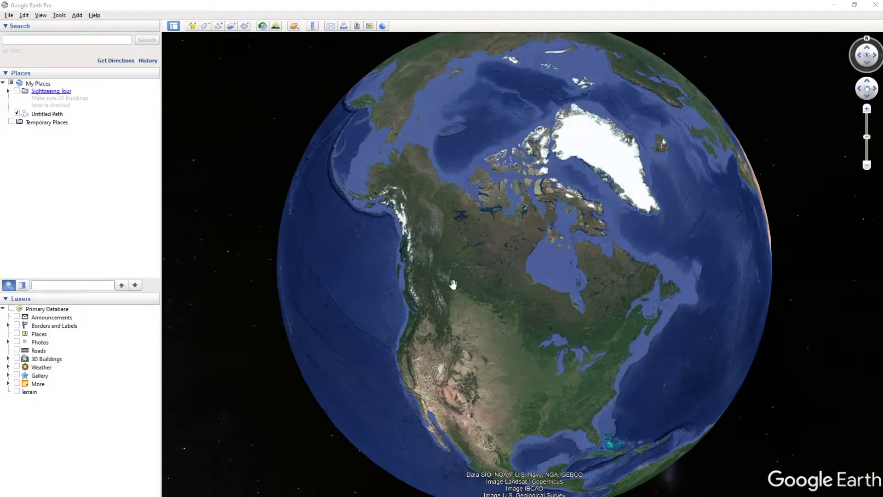
- Rotate the globe with the Down arrow until North America is centred
{"action": "key", "text": "Down"}
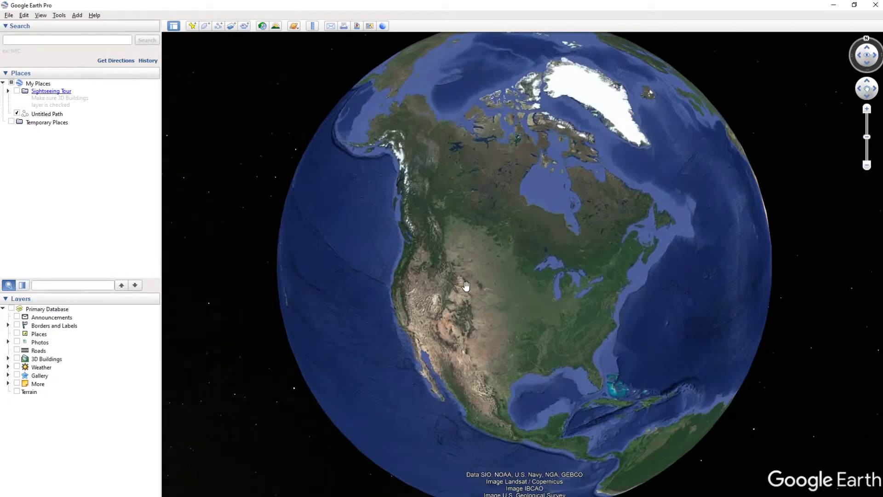
- Search 'arbutus rid' and fly to the suggested Arbutus Ridge, Vancouver, BC
{"action": "left_click", "coordinate": [47, 42]}
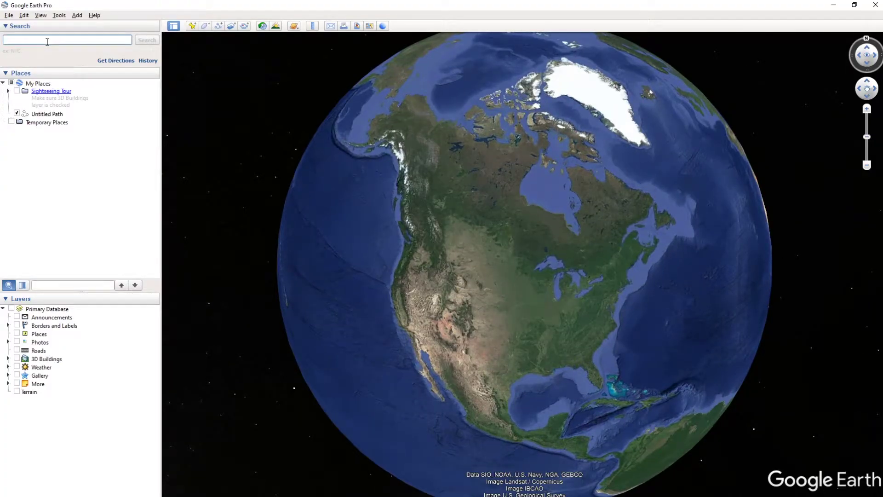
{"action": "type", "text": "arbu"}
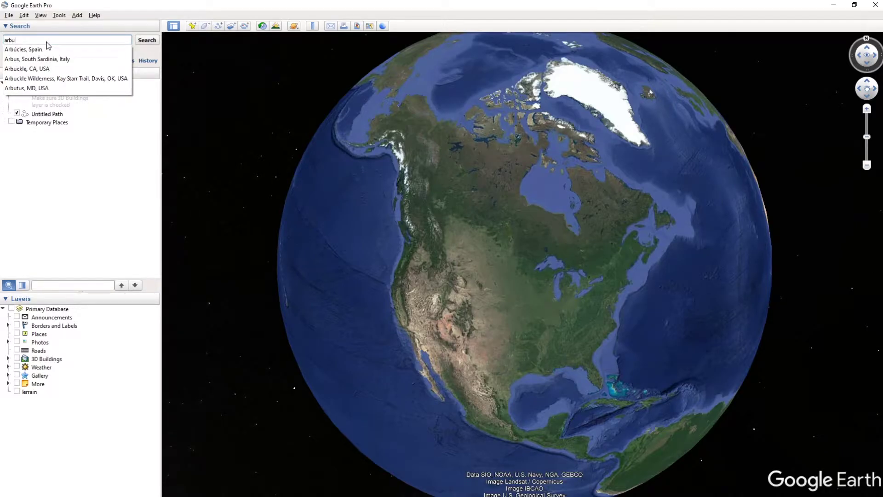
{"action": "type", "text": "tus ridge"}
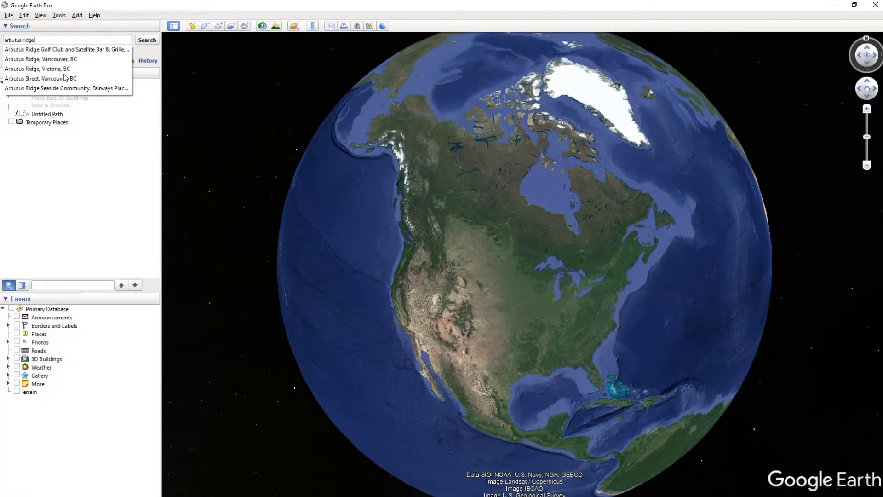
{"action": "left_click", "coordinate": [64, 58]}
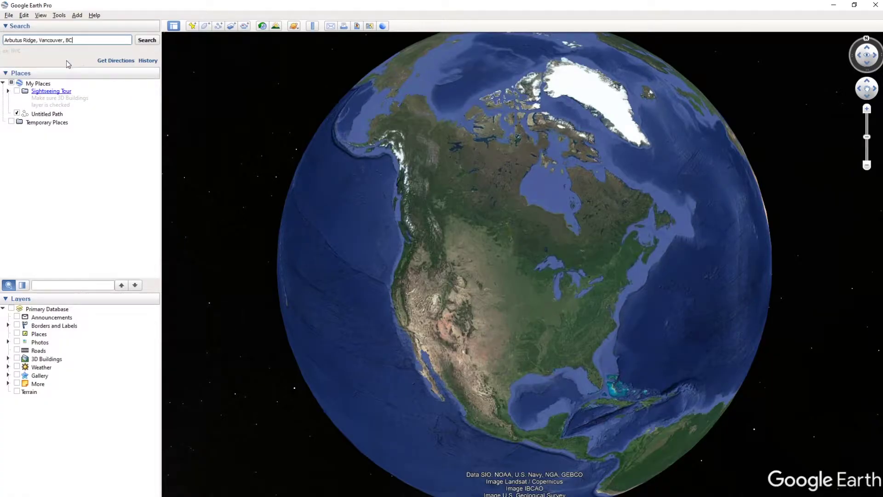
{"action": "left_click", "coordinate": [144, 41]}
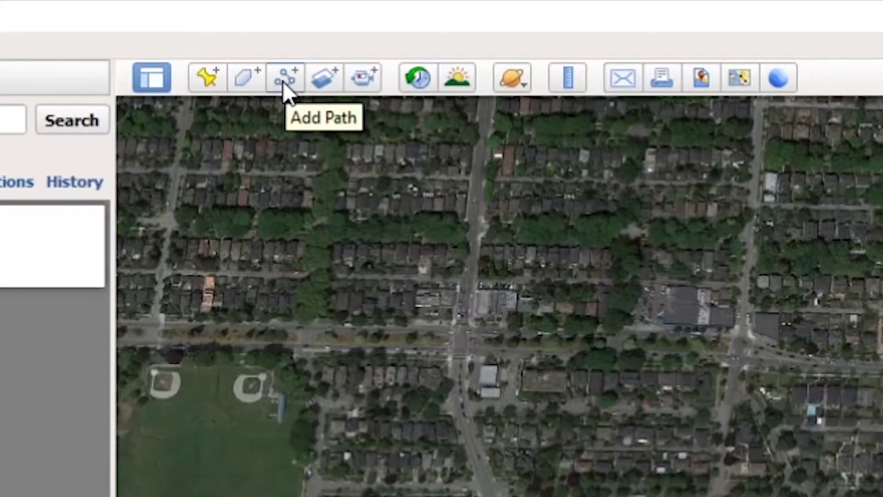
- Add a new path named 'Arbutus ridge' and show its line Style, Color settings beside the map
{"action": "left_click", "coordinate": [264, 65]}
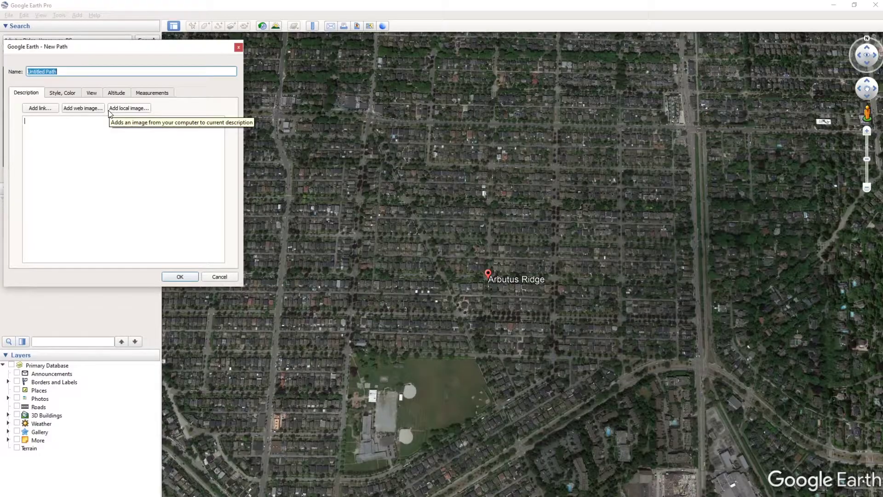
{"action": "type", "text": "Arbutus ridge"}
{"action": "left_click", "coordinate": [103, 117]}
{"action": "left_click", "coordinate": [63, 92]}
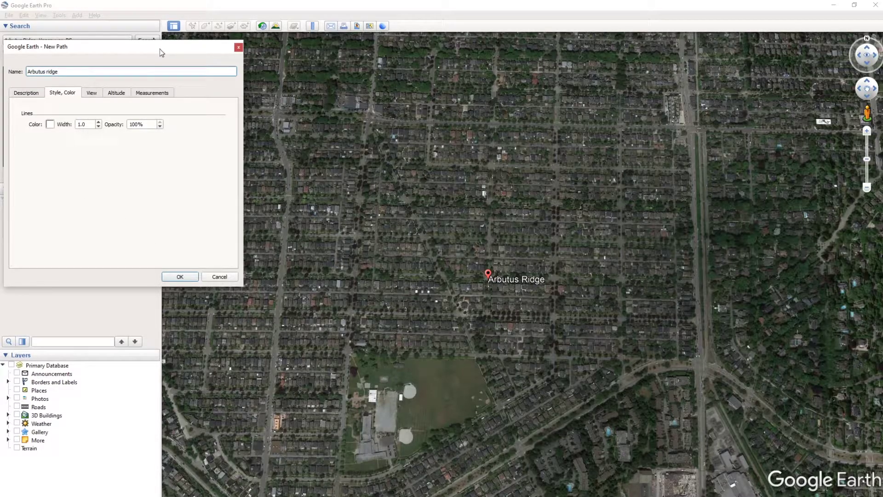
{"action": "left_click_drag", "start_coordinate": [161, 52], "coordinate": [110, 75]}
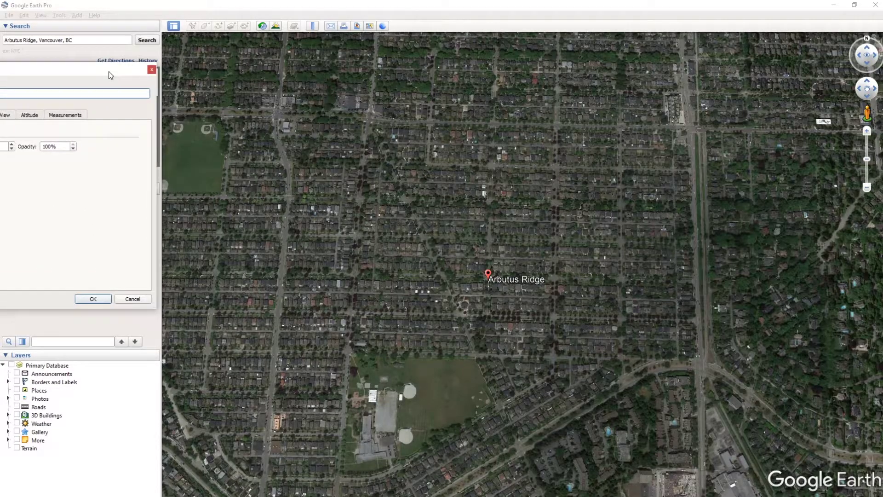
- Trace the path's rectangular boundary around the Arbutus Ridge block, corner to corner
{"action": "left_click", "coordinate": [359, 234]}
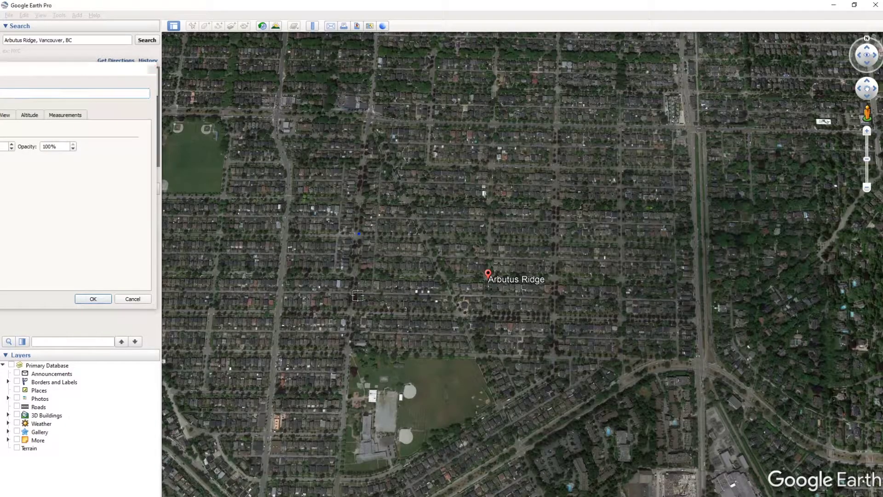
{"action": "left_click", "coordinate": [352, 346]}
{"action": "left_click", "coordinate": [694, 362]}
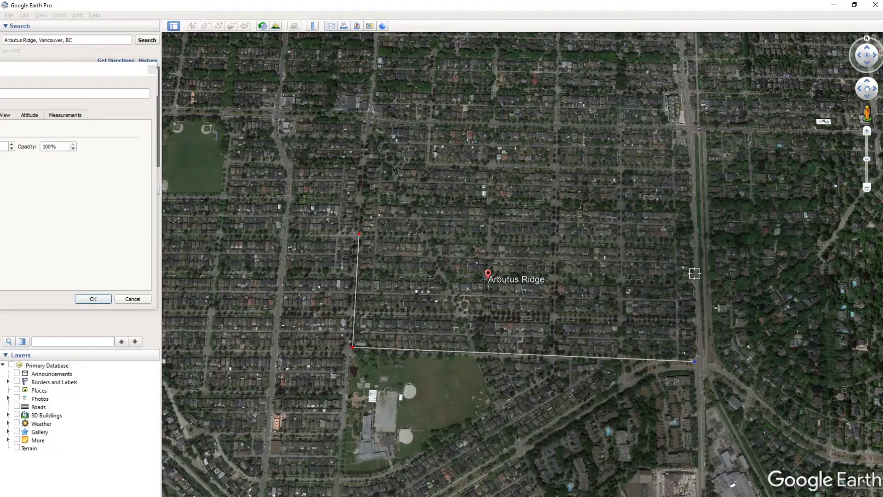
{"action": "left_click", "coordinate": [694, 243]}
{"action": "left_click", "coordinate": [367, 234]}
- Draw the first five north–south zigzag lines along the west side of the block
{"action": "left_click", "coordinate": [367, 246]}
{"action": "left_click", "coordinate": [366, 264]}
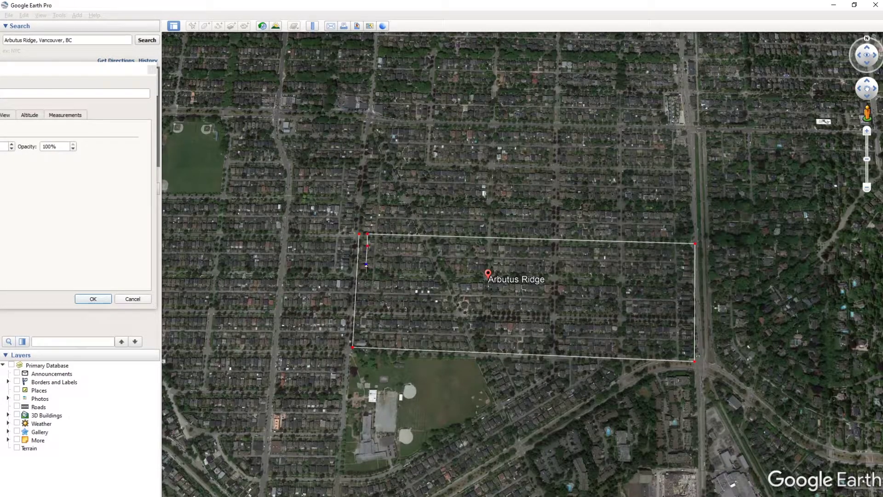
{"action": "left_click", "coordinate": [365, 293]}
{"action": "left_click", "coordinate": [364, 307]}
{"action": "left_click", "coordinate": [363, 329]}
{"action": "left_click", "coordinate": [362, 339]}
{"action": "left_click", "coordinate": [374, 340]}
{"action": "left_click", "coordinate": [374, 318]}
{"action": "left_click", "coordinate": [376, 291]}
{"action": "left_click", "coordinate": [376, 270]}
{"action": "left_click", "coordinate": [376, 256]}
{"action": "left_click", "coordinate": [389, 243]}
{"action": "left_click", "coordinate": [391, 245]}
{"action": "left_click", "coordinate": [391, 258]}
{"action": "left_click", "coordinate": [391, 268]}
{"action": "left_click", "coordinate": [390, 285]}
{"action": "left_click", "coordinate": [392, 308]}
{"action": "left_click", "coordinate": [390, 328]}
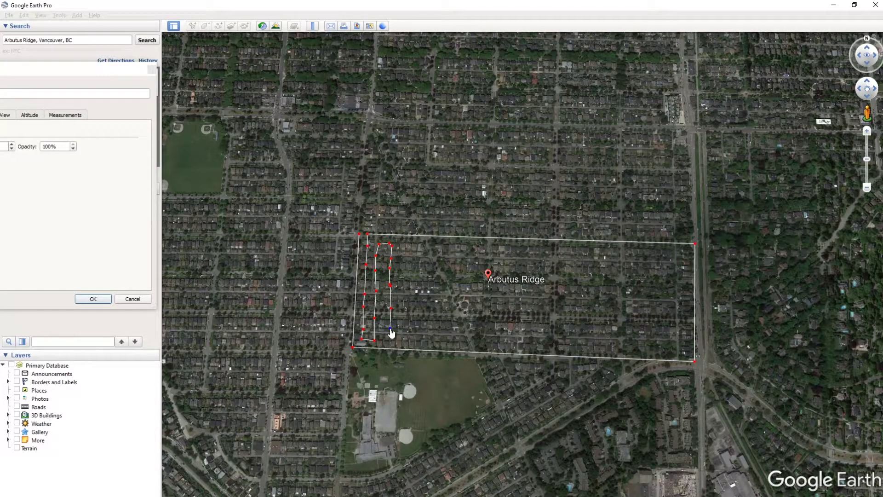
{"action": "left_click", "coordinate": [390, 340]}
{"action": "left_click", "coordinate": [398, 341]}
{"action": "left_click", "coordinate": [403, 337]}
{"action": "left_click", "coordinate": [404, 307]}
{"action": "left_click", "coordinate": [409, 282]}
{"action": "left_click", "coordinate": [407, 258]}
{"action": "left_click", "coordinate": [407, 247]}
{"action": "left_click", "coordinate": [413, 246]}
{"action": "left_click", "coordinate": [419, 247]}
{"action": "left_click", "coordinate": [418, 256]}
{"action": "left_click", "coordinate": [417, 266]}
{"action": "left_click", "coordinate": [416, 281]}
- Continue the north–south zigzags eastward to the east edge, ending at the southeast corner
{"action": "left_click", "coordinate": [429, 340]}
{"action": "left_click", "coordinate": [431, 247]}
{"action": "left_click", "coordinate": [443, 342]}
{"action": "left_click", "coordinate": [460, 245]}
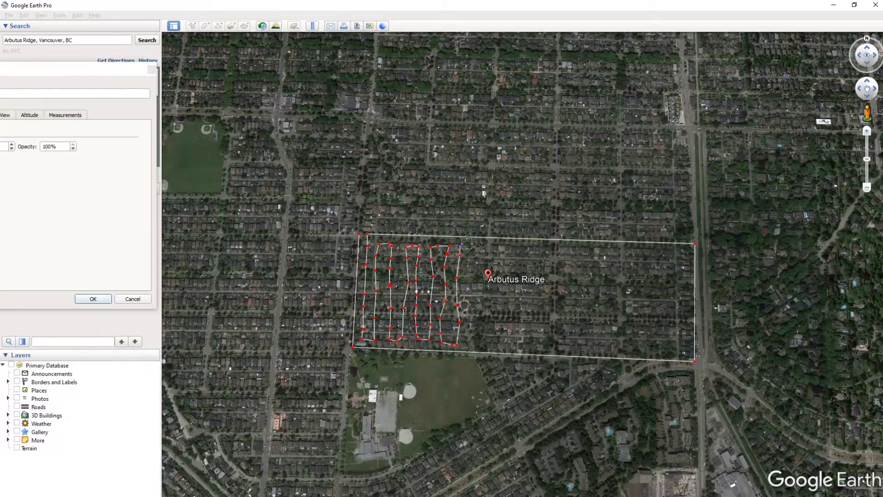
{"action": "left_click", "coordinate": [477, 341]}
{"action": "left_click", "coordinate": [497, 244]}
{"action": "left_click", "coordinate": [514, 346]}
{"action": "left_click", "coordinate": [530, 347]}
{"action": "left_click", "coordinate": [544, 244]}
{"action": "left_click", "coordinate": [550, 348]}
{"action": "left_click", "coordinate": [564, 247]}
{"action": "left_click", "coordinate": [572, 351]}
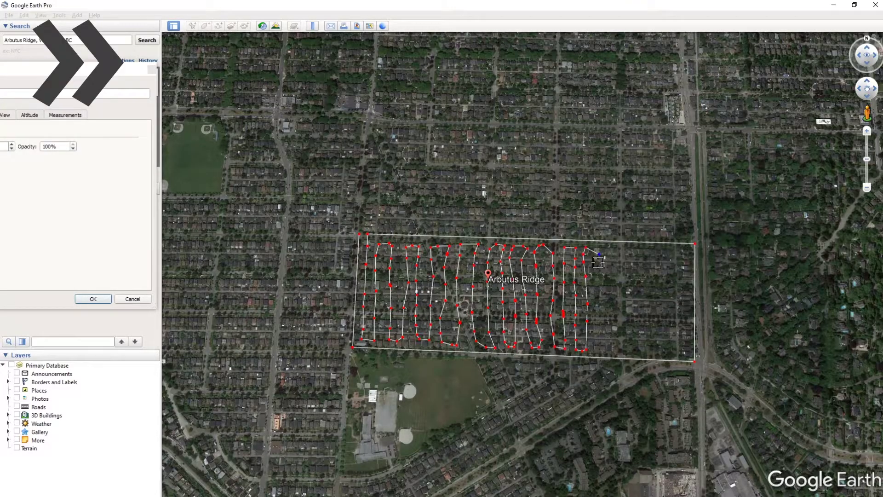
{"action": "left_click", "coordinate": [585, 248]}
{"action": "left_click", "coordinate": [610, 356]}
{"action": "left_click", "coordinate": [635, 252]}
{"action": "left_click", "coordinate": [650, 352]}
{"action": "left_click", "coordinate": [663, 249]}
{"action": "left_click", "coordinate": [668, 348]}
{"action": "left_click", "coordinate": [673, 253]}
{"action": "left_click", "coordinate": [679, 350]}
{"action": "left_click", "coordinate": [685, 252]}
{"action": "left_click", "coordinate": [689, 353]}
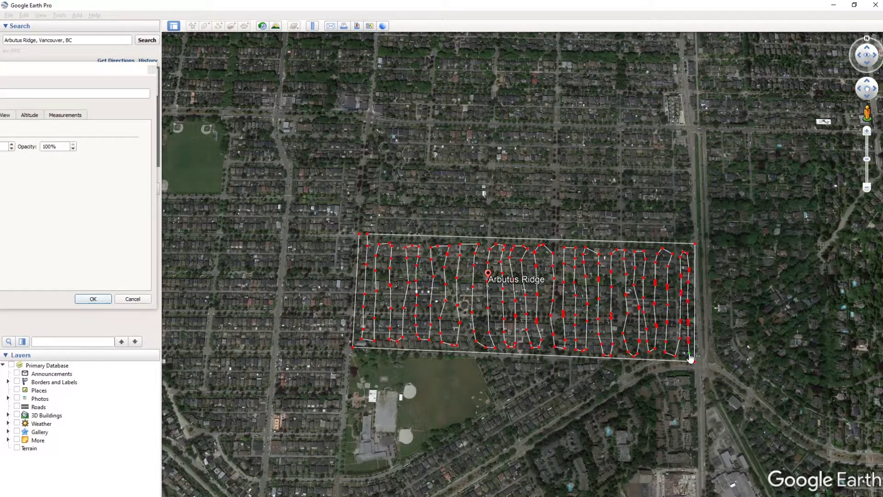
- Zoom in and run an east–west row westward along the bottom to the southwest corner
{"action": "scroll", "coordinate": [680, 355], "scroll_direction": "up", "scroll_amount": 2}
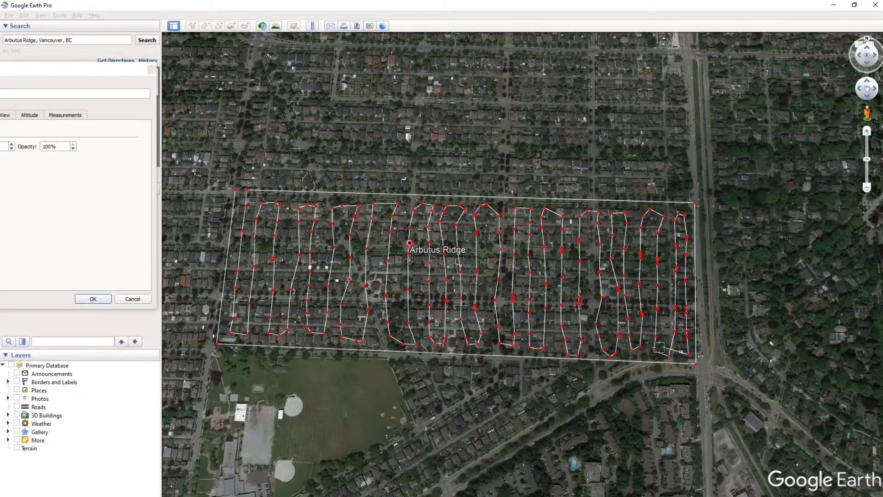
{"action": "left_click", "coordinate": [635, 337]}
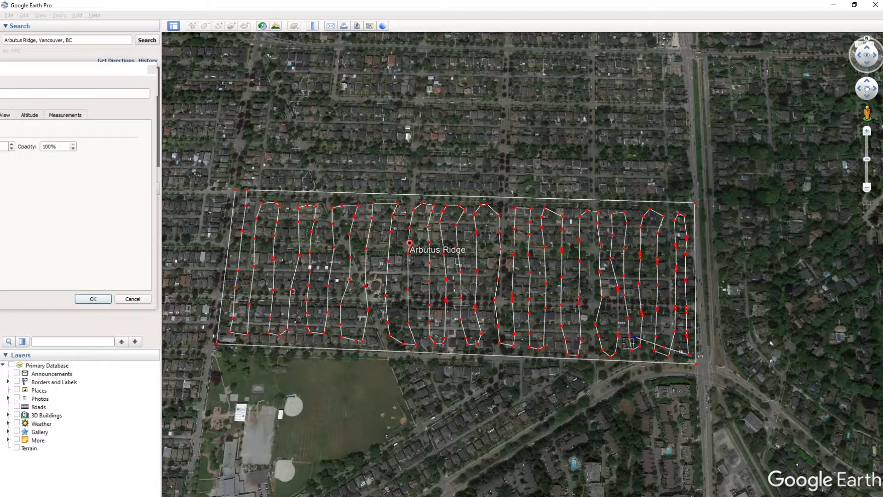
{"action": "left_click", "coordinate": [591, 345]}
{"action": "left_click", "coordinate": [574, 337]}
{"action": "left_click", "coordinate": [557, 344]}
{"action": "left_click", "coordinate": [539, 337]}
{"action": "left_click", "coordinate": [521, 341]}
{"action": "left_click", "coordinate": [508, 338]}
{"action": "left_click", "coordinate": [489, 340]}
{"action": "left_click", "coordinate": [474, 336]}
{"action": "left_click", "coordinate": [458, 340]}
{"action": "left_click", "coordinate": [435, 332]}
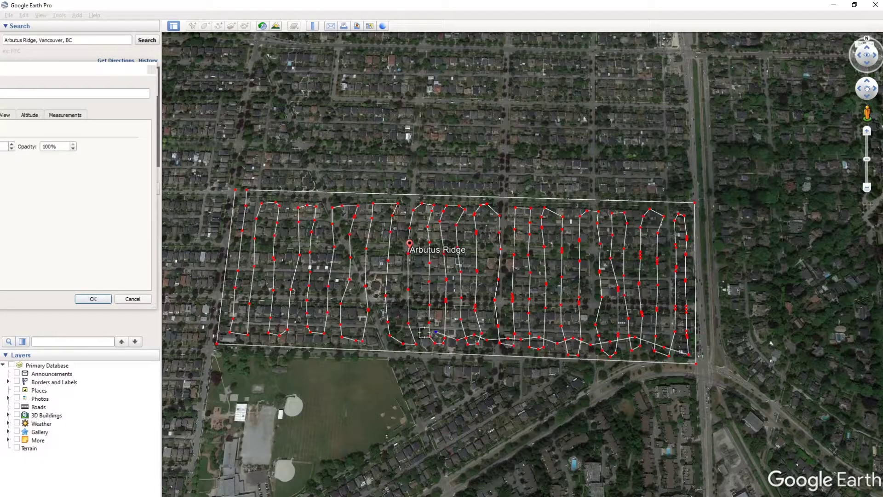
{"action": "left_click", "coordinate": [399, 332]}
{"action": "left_click", "coordinate": [377, 333]}
{"action": "left_click", "coordinate": [354, 330]}
{"action": "left_click", "coordinate": [333, 329]}
{"action": "left_click", "coordinate": [315, 325]}
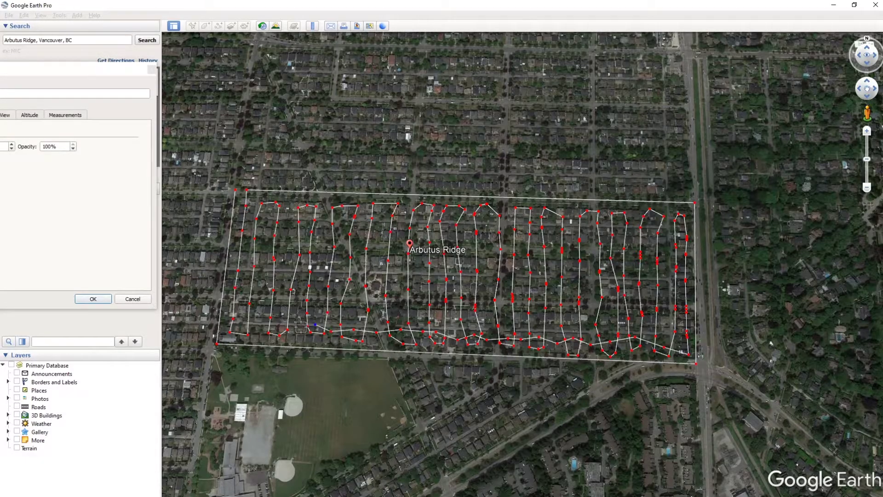
{"action": "left_click", "coordinate": [281, 324]}
{"action": "left_click", "coordinate": [259, 324]}
{"action": "left_click", "coordinate": [237, 325]}
{"action": "left_click", "coordinate": [233, 319]}
- Add east–west rows back and forth across the lower part of the block
{"action": "left_click", "coordinate": [228, 313]}
{"action": "left_click", "coordinate": [241, 306]}
{"action": "left_click", "coordinate": [255, 310]}
{"action": "left_click", "coordinate": [281, 308]}
{"action": "left_click", "coordinate": [318, 305]}
{"action": "left_click", "coordinate": [353, 311]}
{"action": "left_click", "coordinate": [369, 309]}
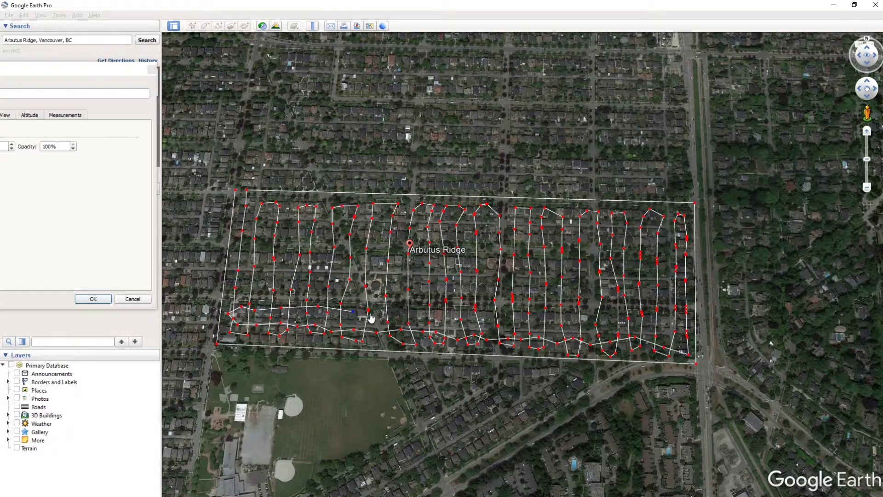
{"action": "left_click", "coordinate": [397, 311]}
{"action": "left_click", "coordinate": [445, 318]}
{"action": "left_click", "coordinate": [497, 318]}
{"action": "left_click", "coordinate": [668, 326]}
{"action": "left_click", "coordinate": [668, 304]}
{"action": "left_click", "coordinate": [460, 300]}
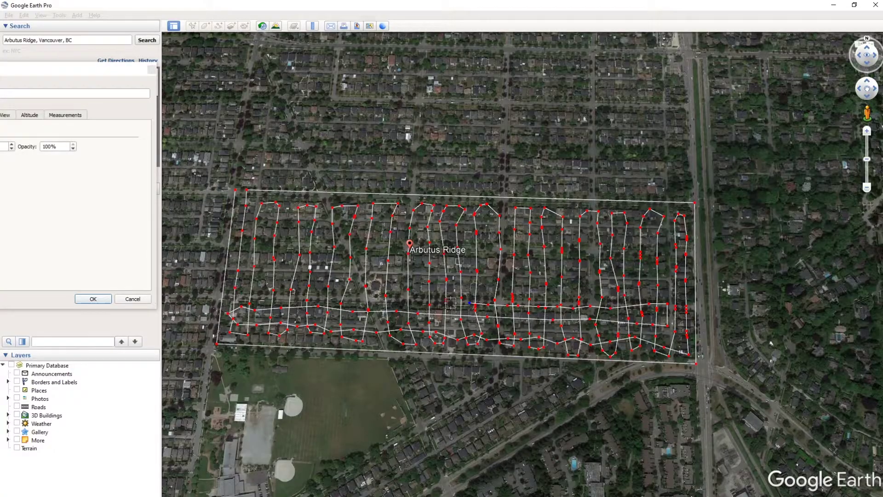
{"action": "left_click", "coordinate": [239, 288]}
{"action": "left_click", "coordinate": [239, 272]}
{"action": "left_click", "coordinate": [437, 289]}
- Lay east–west rows through the middle and top, ending at the northeast corner
{"action": "left_click", "coordinate": [680, 291]}
{"action": "left_click", "coordinate": [686, 279]}
{"action": "left_click", "coordinate": [240, 267]}
{"action": "left_click", "coordinate": [681, 267]}
{"action": "left_click", "coordinate": [686, 252]}
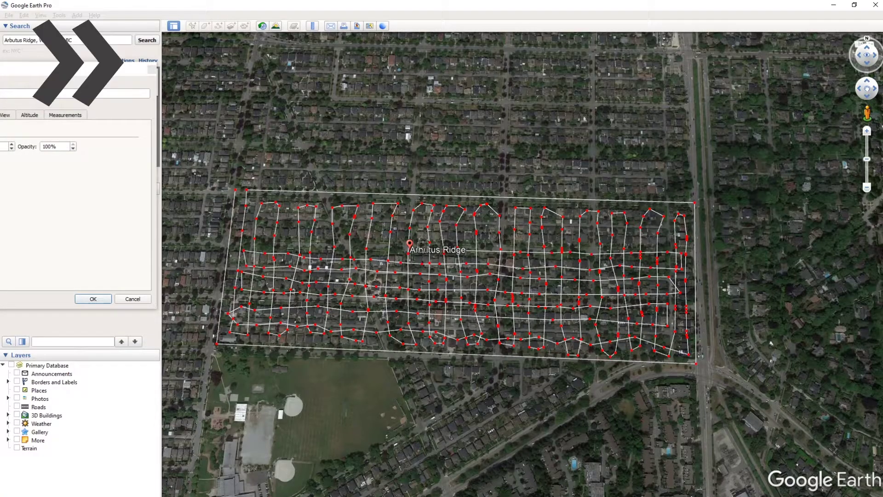
{"action": "left_click", "coordinate": [244, 252]}
{"action": "left_click", "coordinate": [249, 239]}
{"action": "left_click", "coordinate": [510, 240]}
{"action": "left_click", "coordinate": [686, 239]}
{"action": "left_click", "coordinate": [681, 226]}
{"action": "left_click", "coordinate": [525, 227]}
{"action": "left_click", "coordinate": [248, 226]}
{"action": "left_click", "coordinate": [247, 205]}
{"action": "left_click", "coordinate": [396, 201]}
{"action": "left_click", "coordinate": [562, 210]}
{"action": "left_click", "coordinate": [690, 211]}
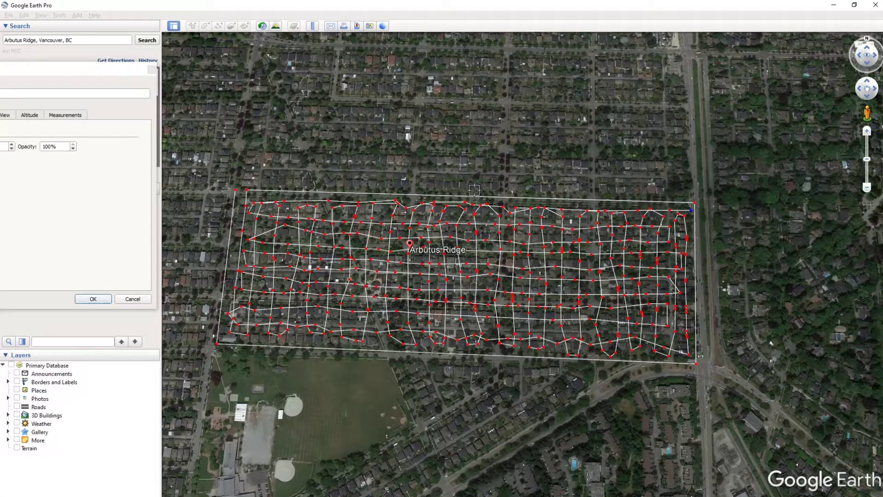
- Bring back the path properties and save the finished Arbutus ridge path
{"action": "left_click", "coordinate": [92, 68]}
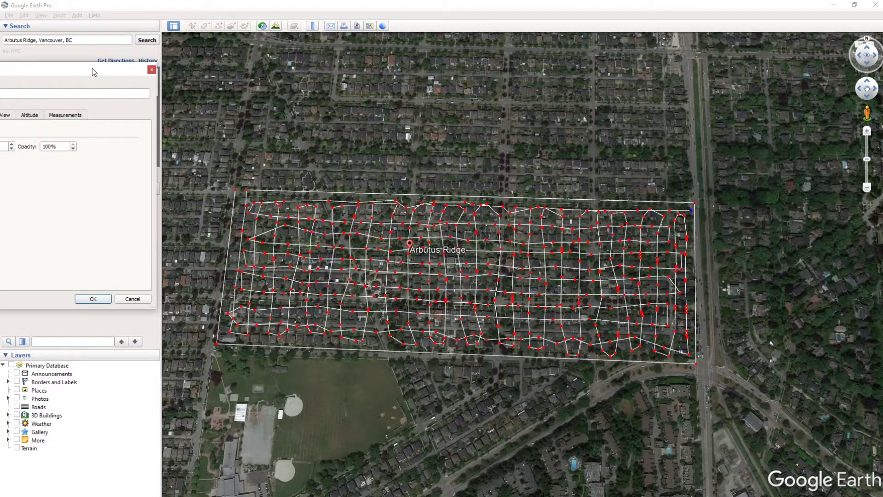
{"action": "left_click_drag", "start_coordinate": [57, 75], "coordinate": [371, 95]}
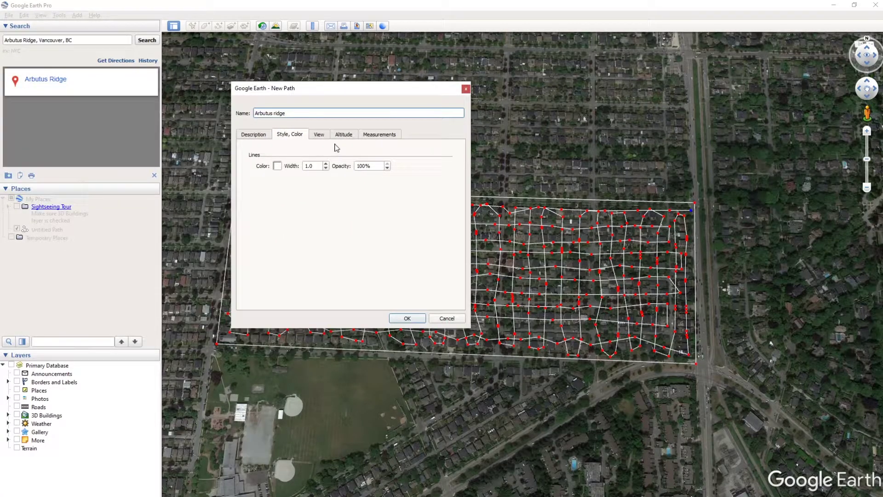
{"action": "left_click", "coordinate": [408, 323]}
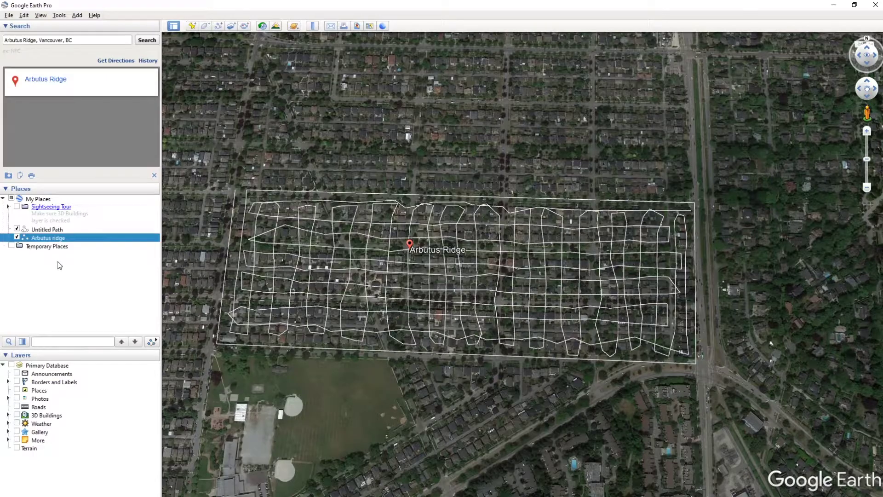
- Save the Arbutus ridge place as a Kml (*.kml) file
{"action": "right_click", "coordinate": [46, 238]}
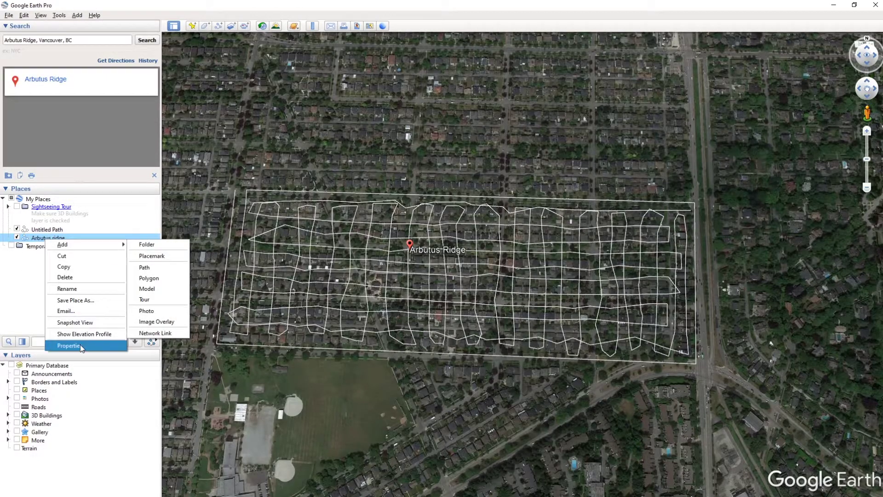
{"action": "left_click", "coordinate": [75, 300]}
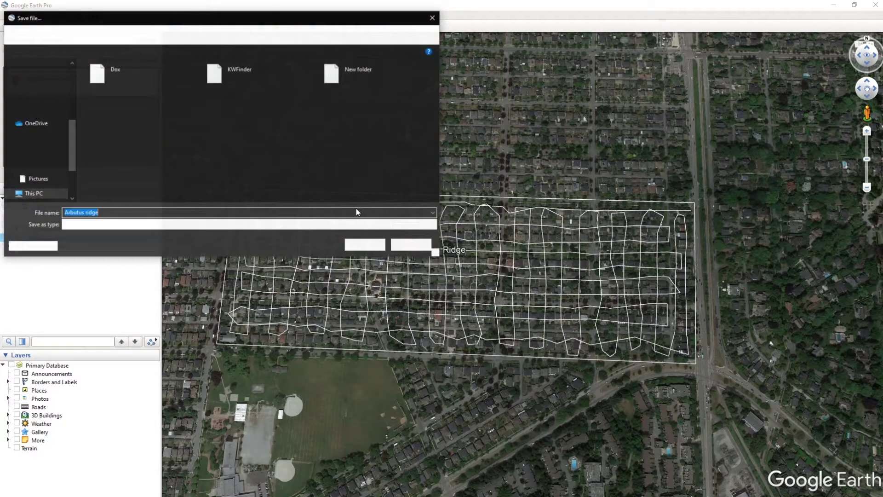
{"action": "left_click", "coordinate": [166, 226]}
{"action": "left_click", "coordinate": [160, 240]}
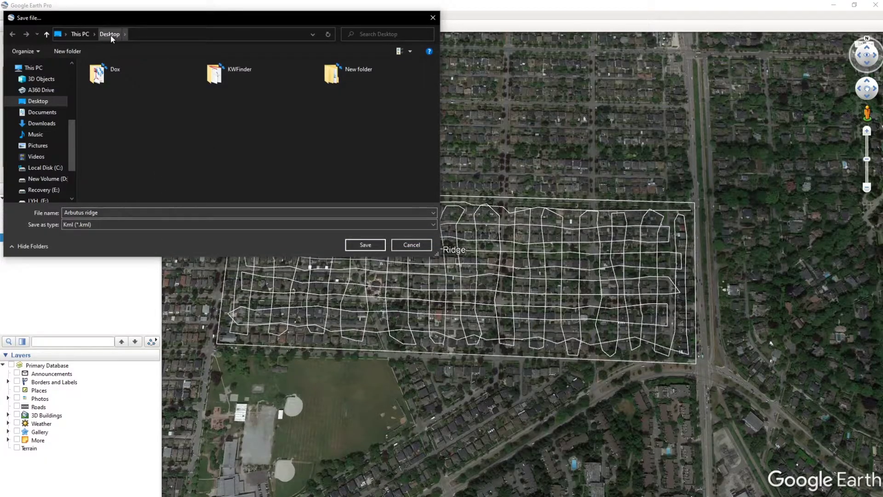
{"action": "left_click", "coordinate": [366, 245]}
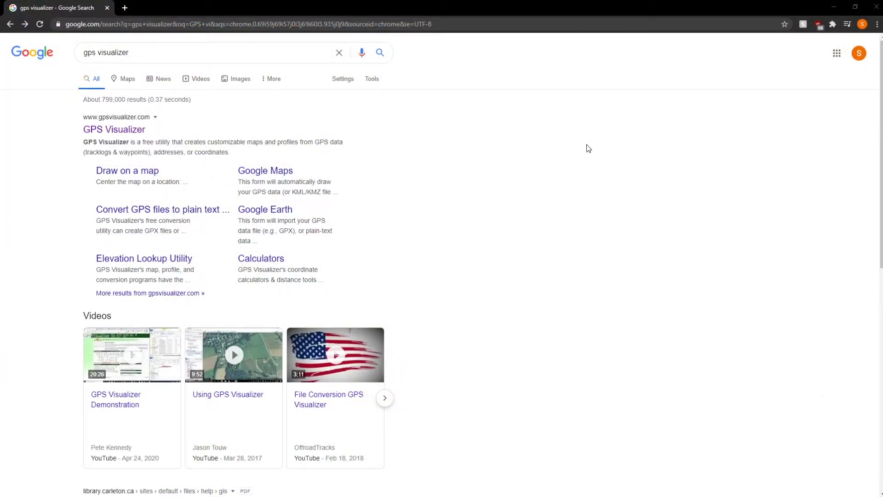
- Open GPS Visualizer's Convert to GPX page and upload Arbutus ridge.kml
{"action": "triple_click", "coordinate": [134, 51]}
{"action": "left_click", "coordinate": [572, 173]}
{"action": "left_click", "coordinate": [118, 122]}
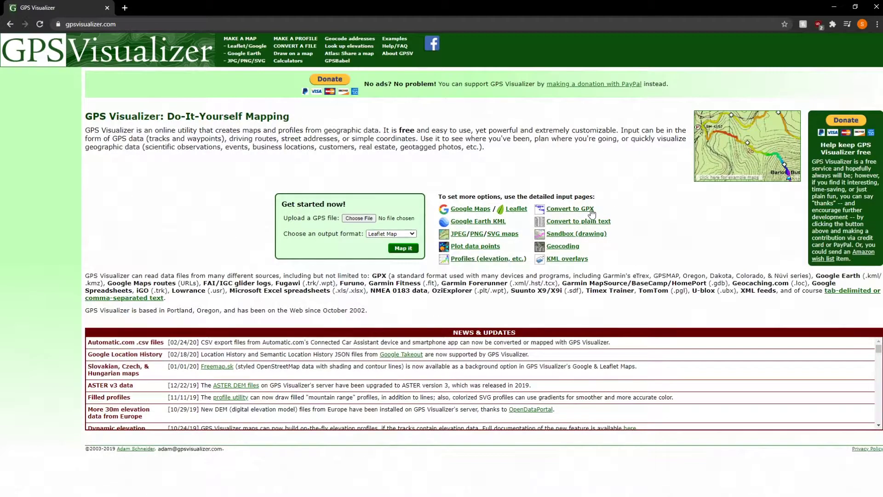
{"action": "left_click", "coordinate": [570, 211]}
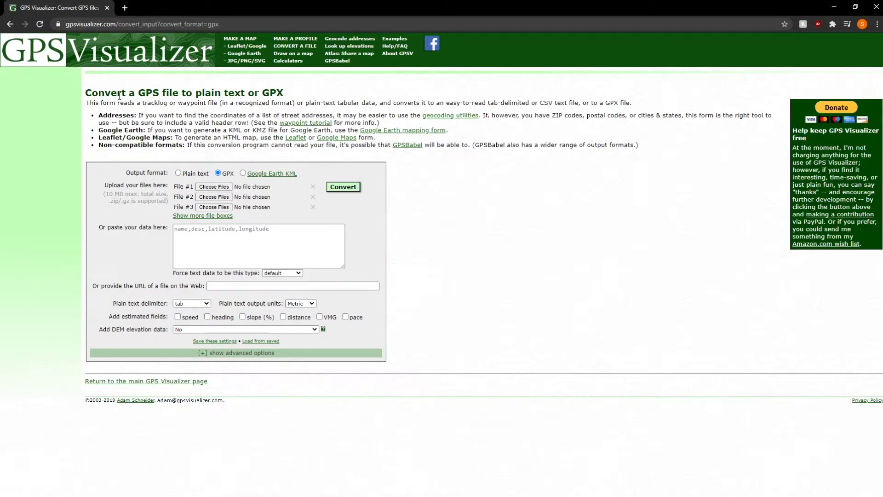
{"action": "left_click", "coordinate": [212, 187]}
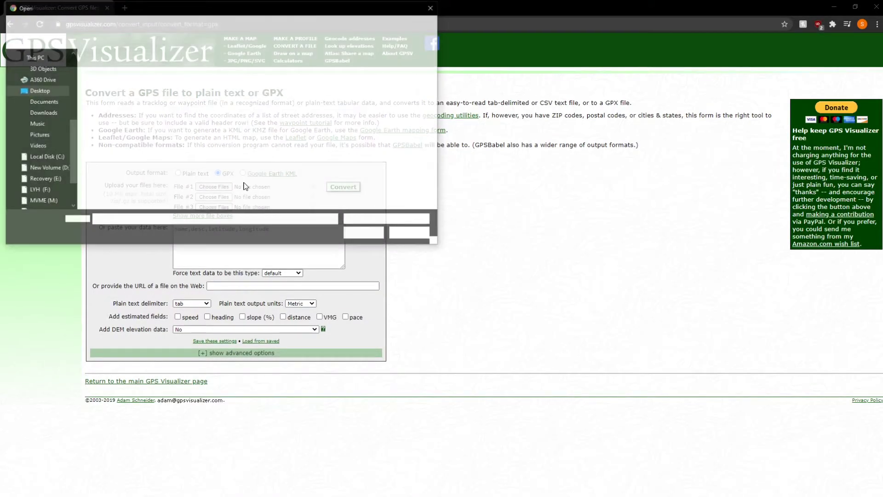
{"action": "left_click", "coordinate": [126, 116]}
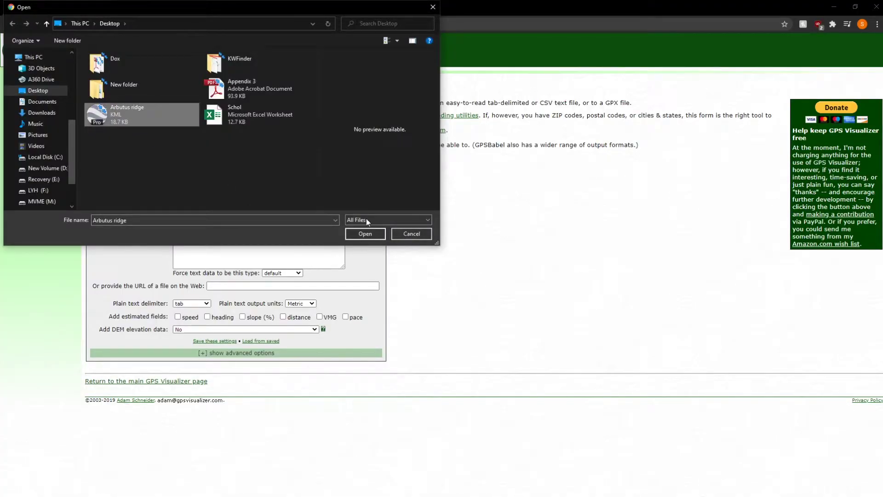
{"action": "left_click", "coordinate": [365, 233]}
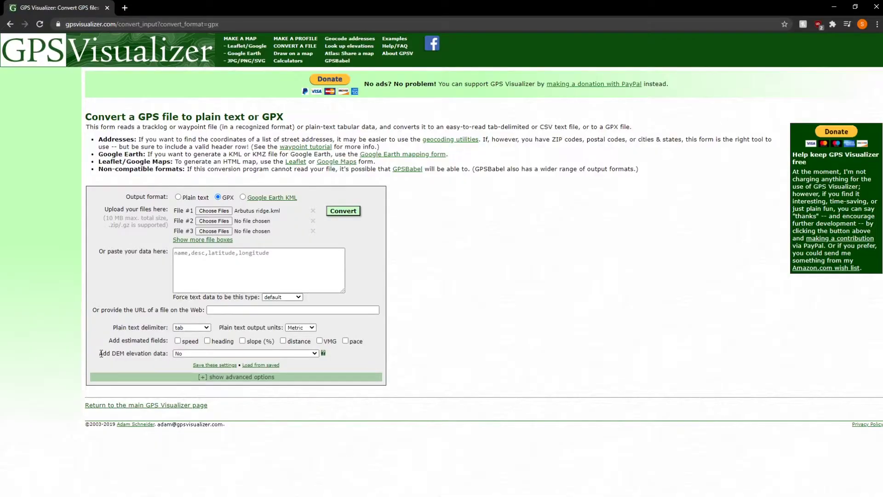
- Set Add DEM elevation data to best available source and convert the file to GPX
{"action": "left_click_drag", "start_coordinate": [100, 354], "coordinate": [166, 358]}
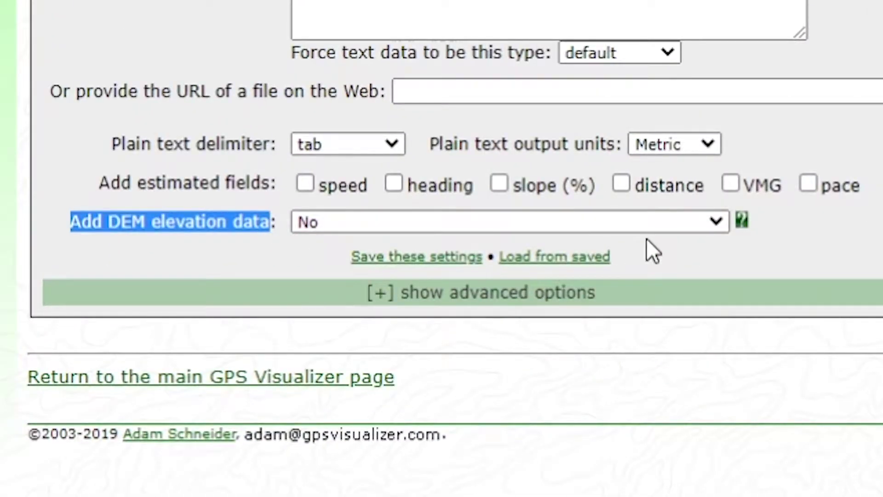
{"action": "left_click", "coordinate": [675, 225]}
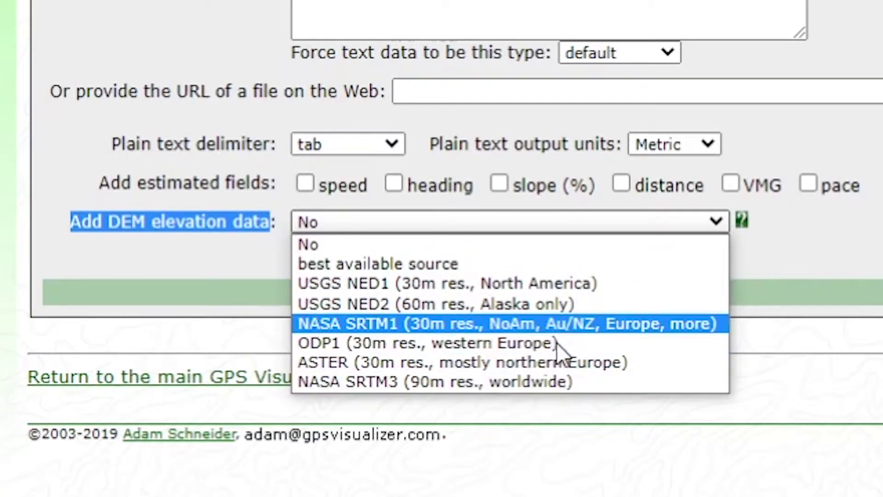
{"action": "left_click", "coordinate": [554, 269]}
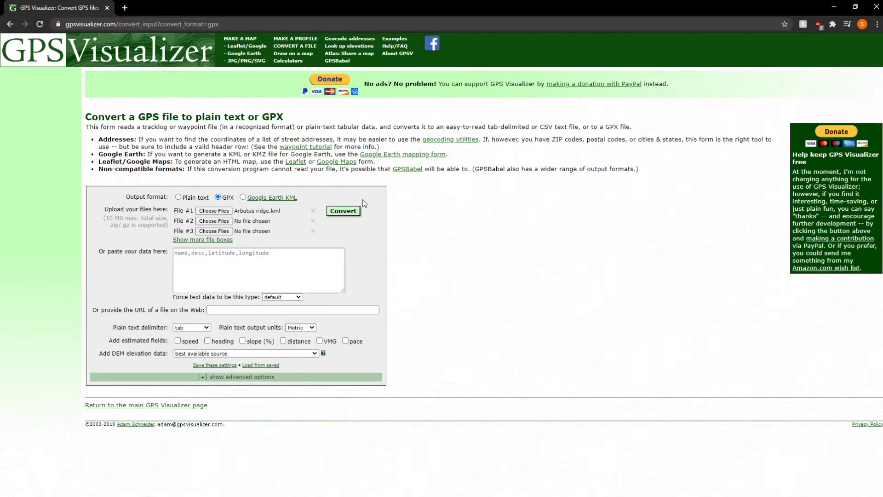
{"action": "left_click", "coordinate": [345, 213]}
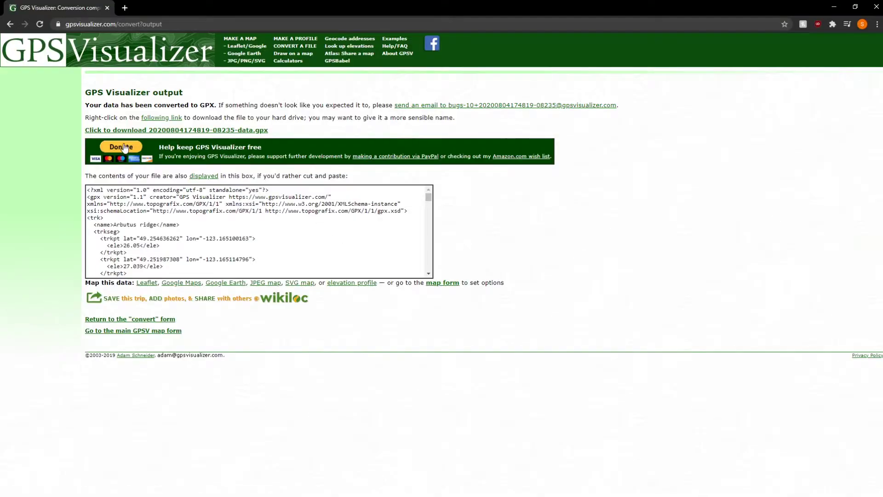
{"action": "left_click_drag", "start_coordinate": [87, 105], "coordinate": [192, 106]}
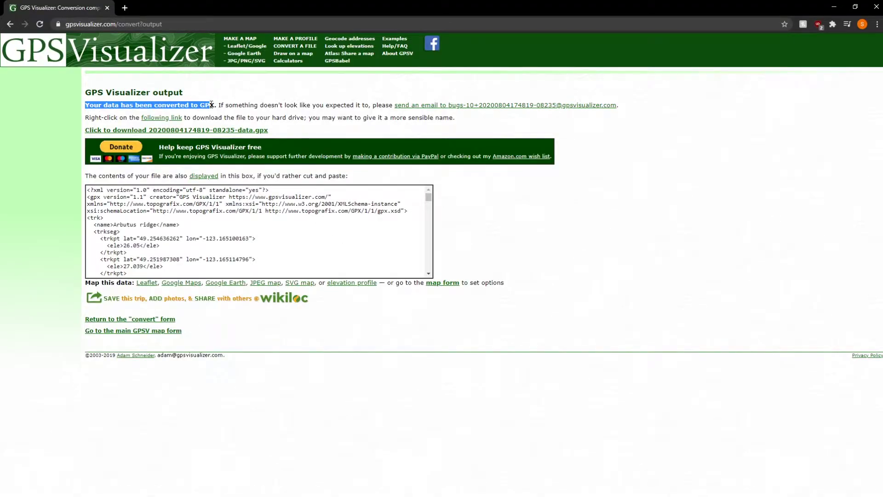
{"action": "left_click", "coordinate": [347, 102]}
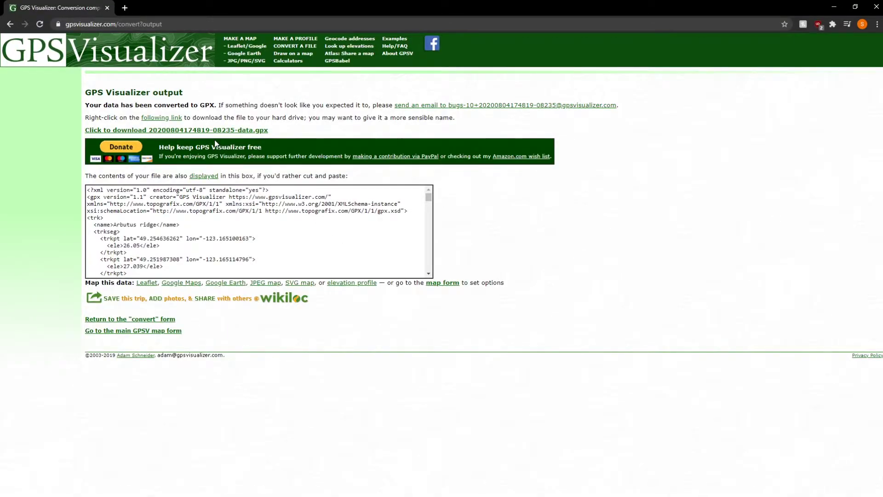
{"action": "left_click", "coordinate": [194, 131]}
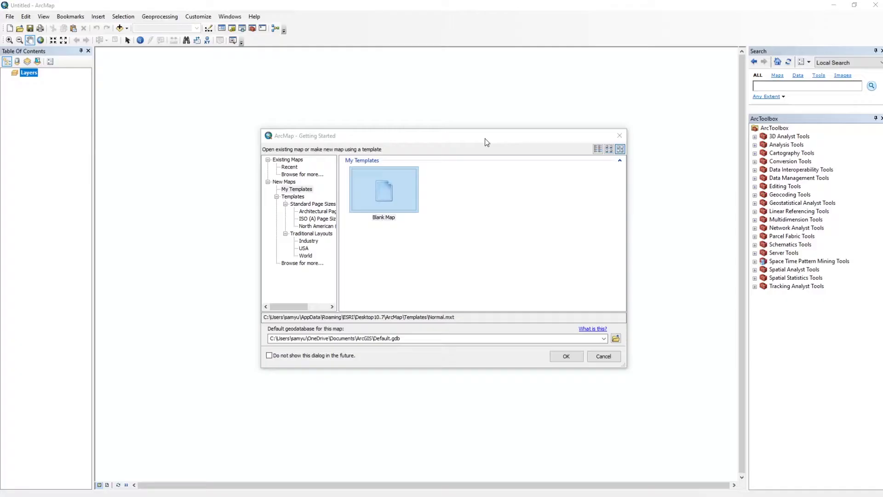
- Start a blank map and load the downloaded .gpx file into the GPX To Features tool
{"action": "left_click", "coordinate": [560, 357]}
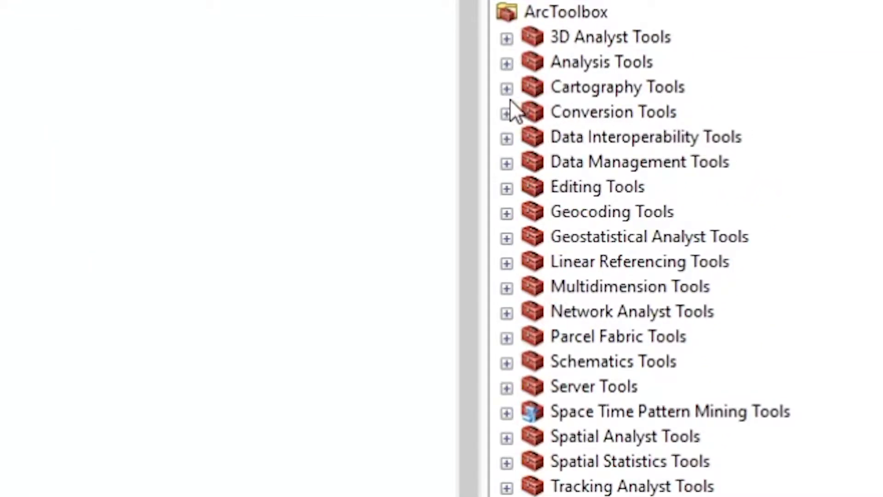
{"action": "left_click", "coordinate": [506, 113]}
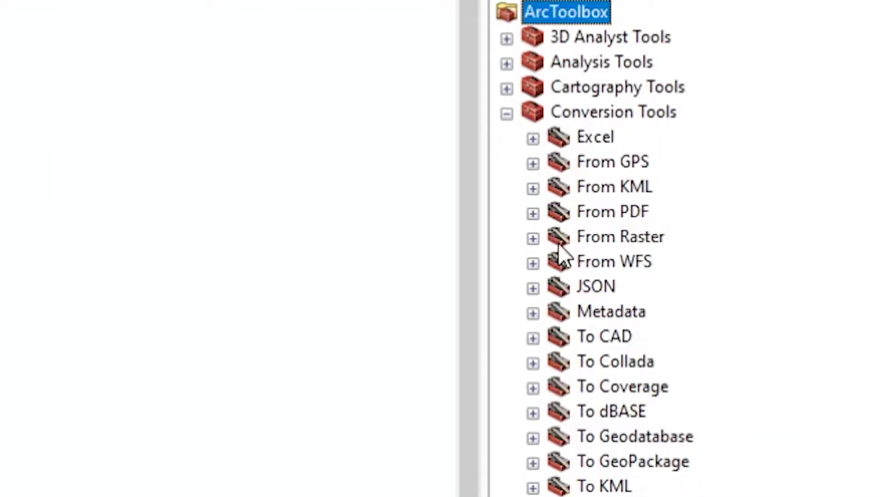
{"action": "left_click", "coordinate": [533, 164]}
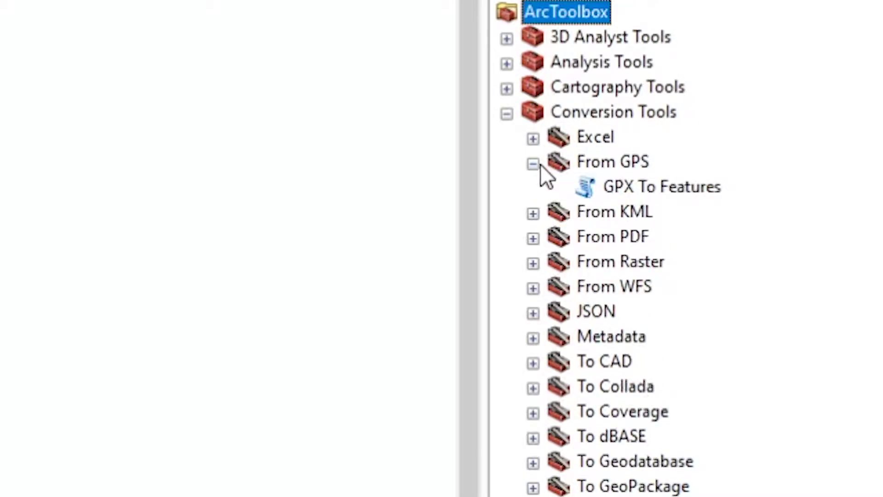
{"action": "left_click", "coordinate": [624, 189]}
{"action": "double_click", "coordinate": [676, 189]}
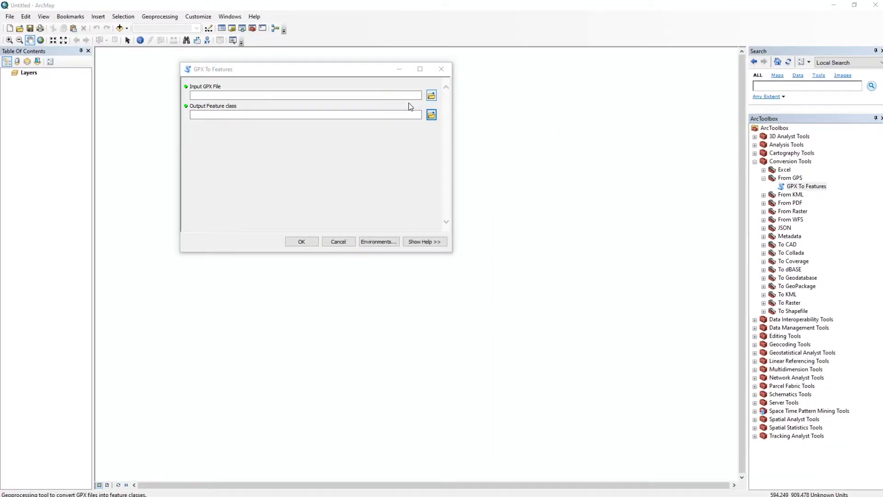
{"action": "left_click", "coordinate": [431, 96]}
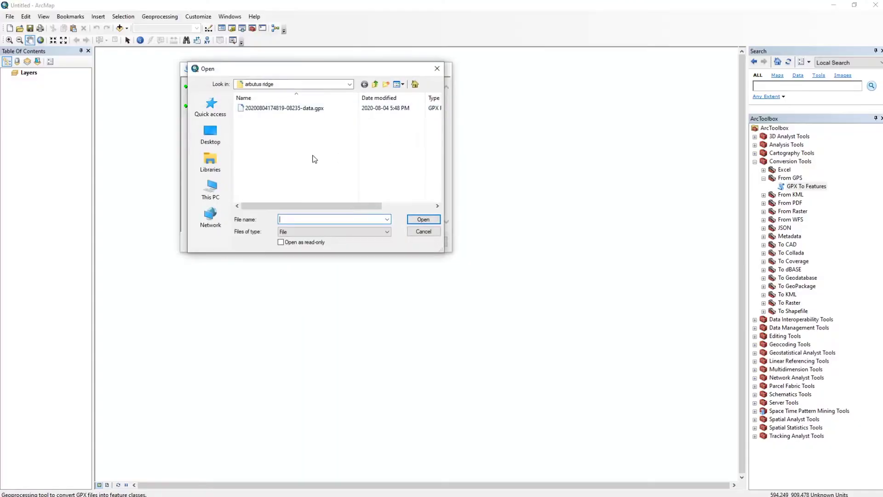
{"action": "left_click", "coordinate": [285, 110]}
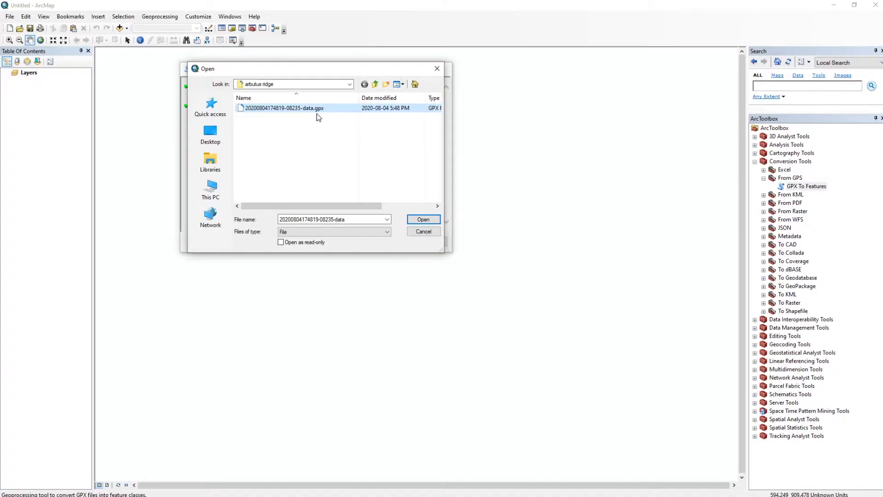
{"action": "left_click", "coordinate": [423, 219]}
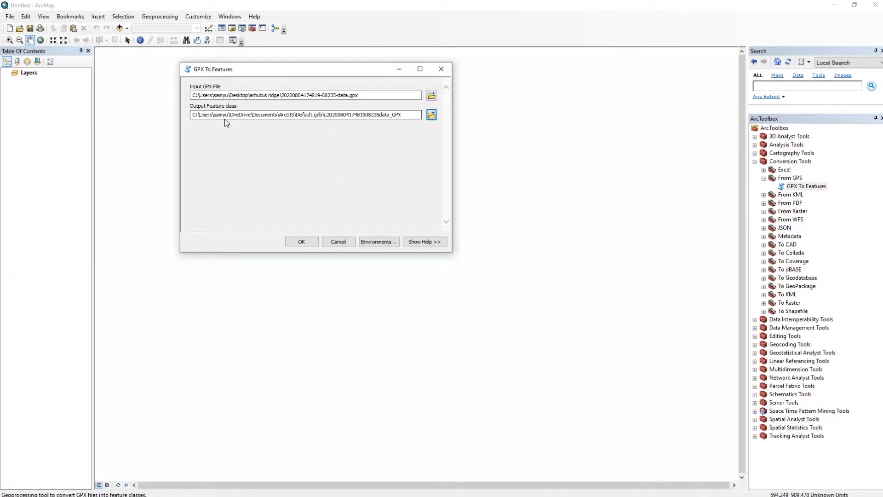
- Save the output as Features.shp in the arbutus ridge folder and run the conversion
{"action": "left_click", "coordinate": [432, 114]}
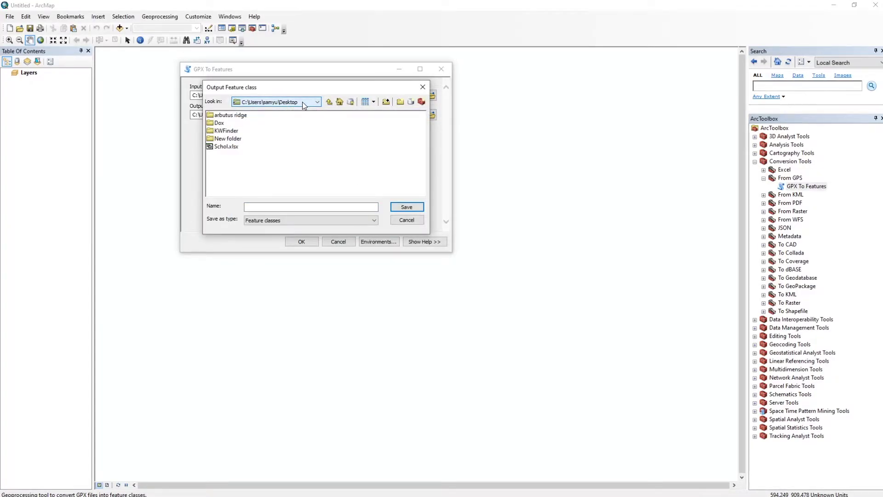
{"action": "double_click", "coordinate": [228, 116]}
{"action": "left_click", "coordinate": [285, 207]}
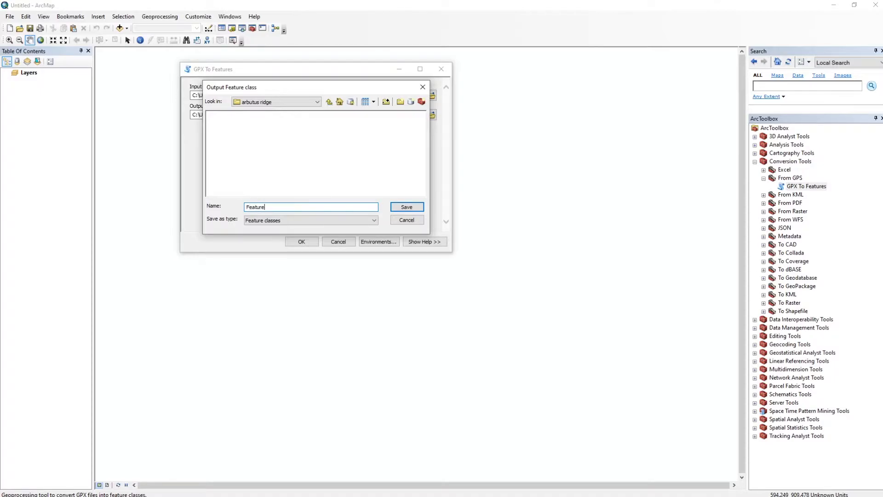
{"action": "type", "text": "Features"}
{"action": "left_click", "coordinate": [407, 206]}
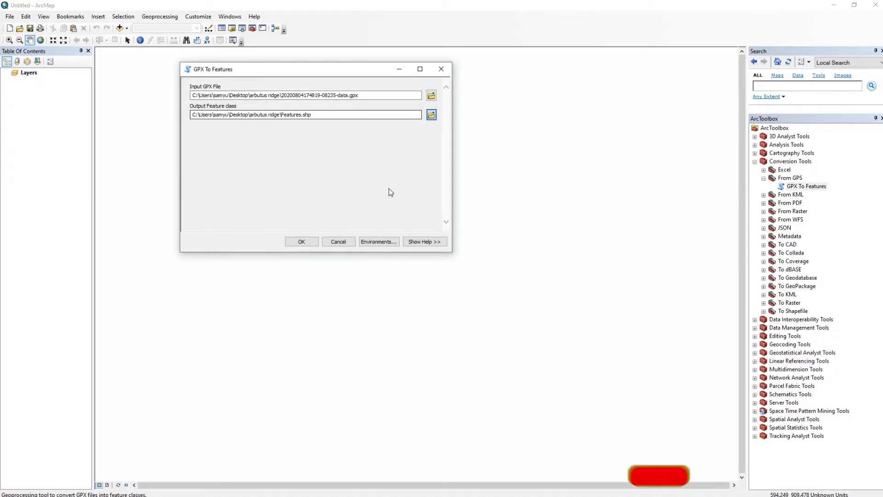
{"action": "left_click", "coordinate": [301, 243]}
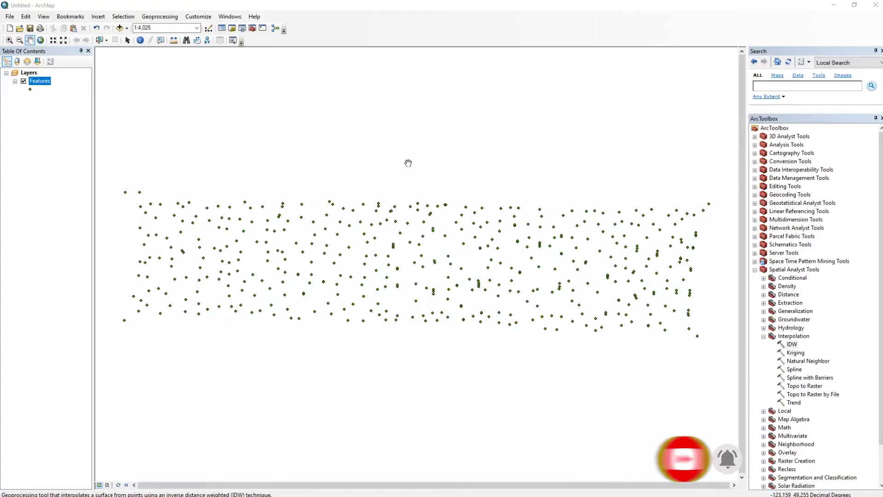
- Run IDW on the Features points' Elevation field, saving the raster as elevationmap in arbutus ridge
{"action": "left_click", "coordinate": [755, 270]}
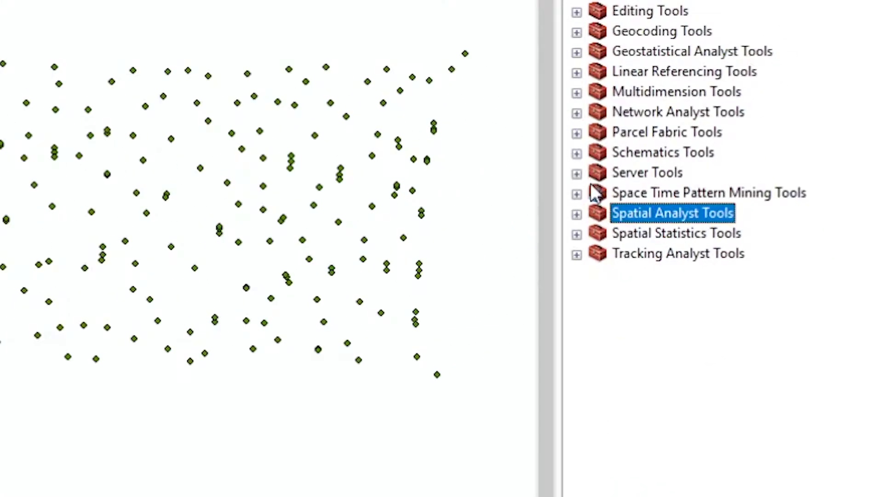
{"action": "left_click", "coordinate": [499, 190]}
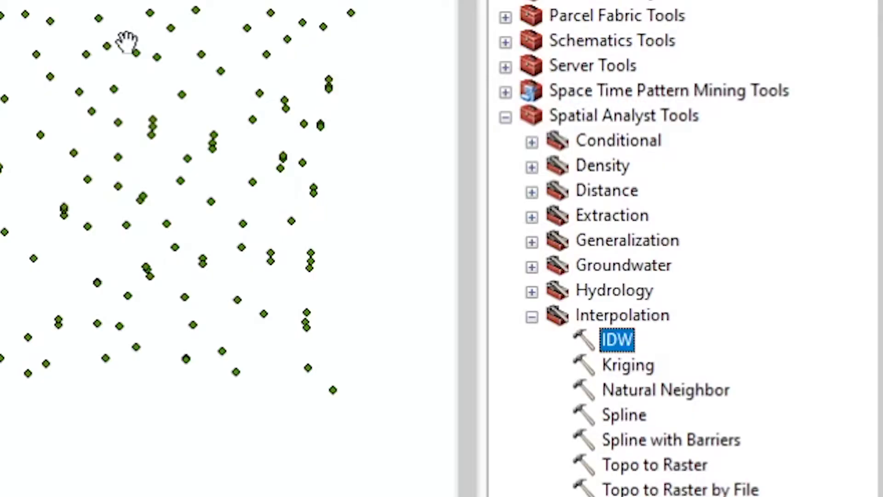
{"action": "double_click", "coordinate": [617, 340]}
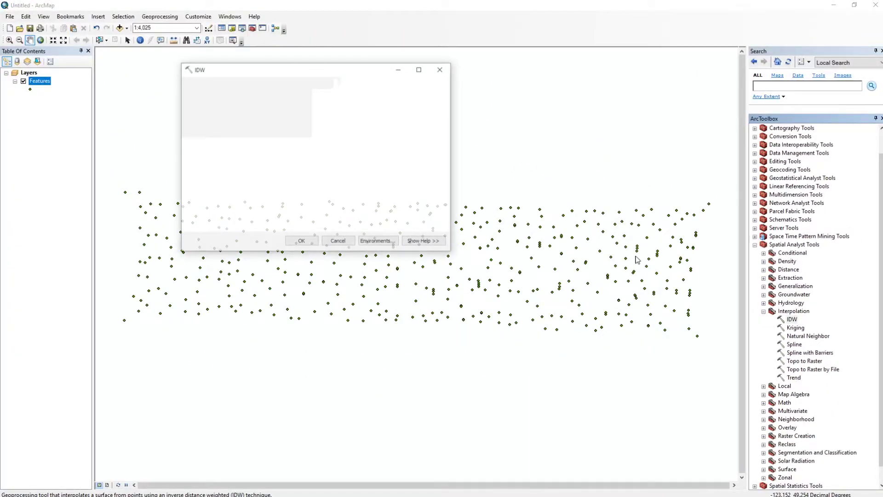
{"action": "left_click", "coordinate": [417, 95]}
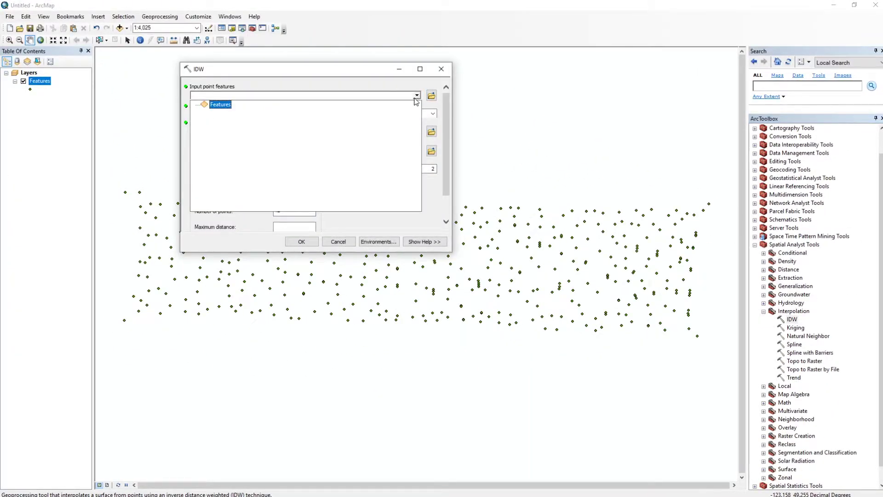
{"action": "left_click", "coordinate": [226, 109]}
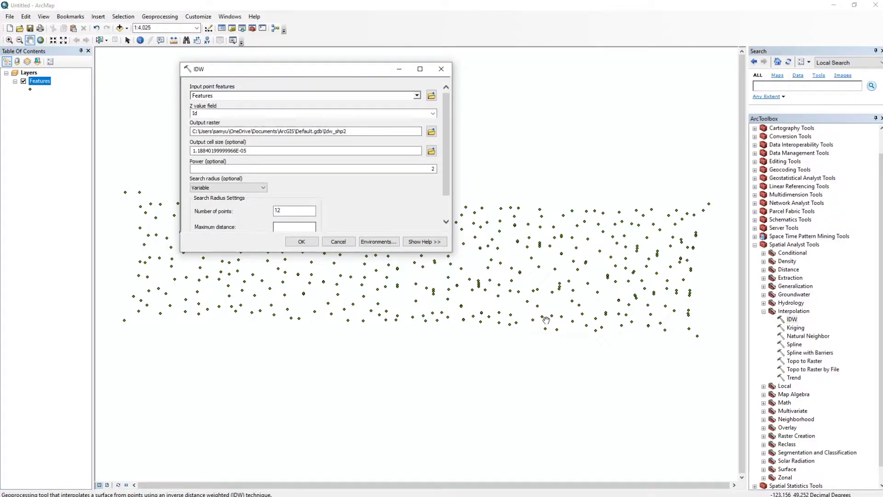
{"action": "left_click", "coordinate": [276, 113]}
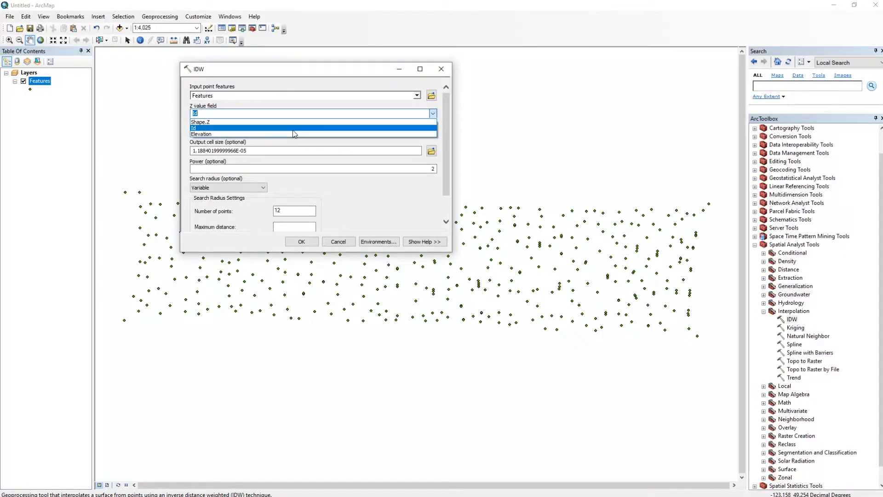
{"action": "left_click", "coordinate": [276, 135]}
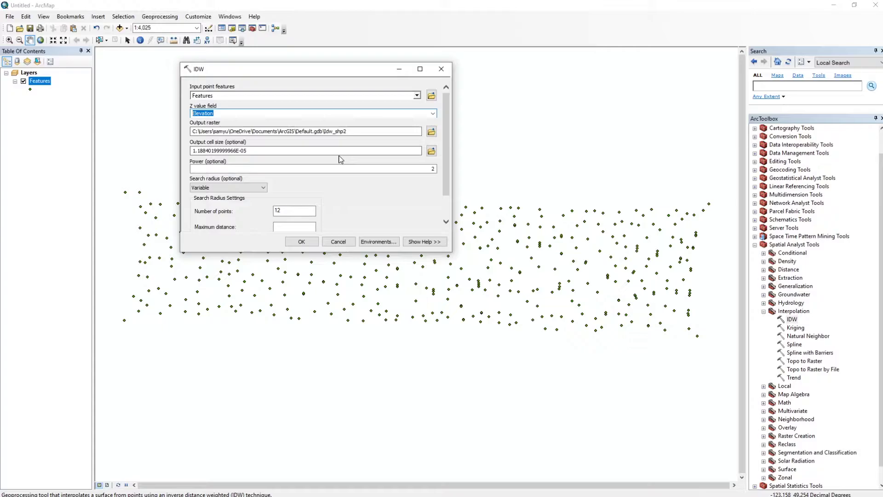
{"action": "left_click", "coordinate": [432, 132]}
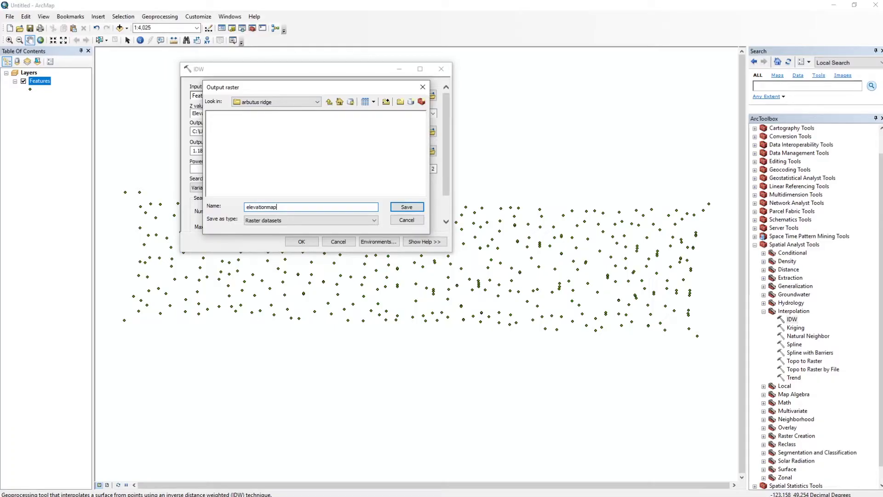
{"action": "left_click", "coordinate": [405, 207]}
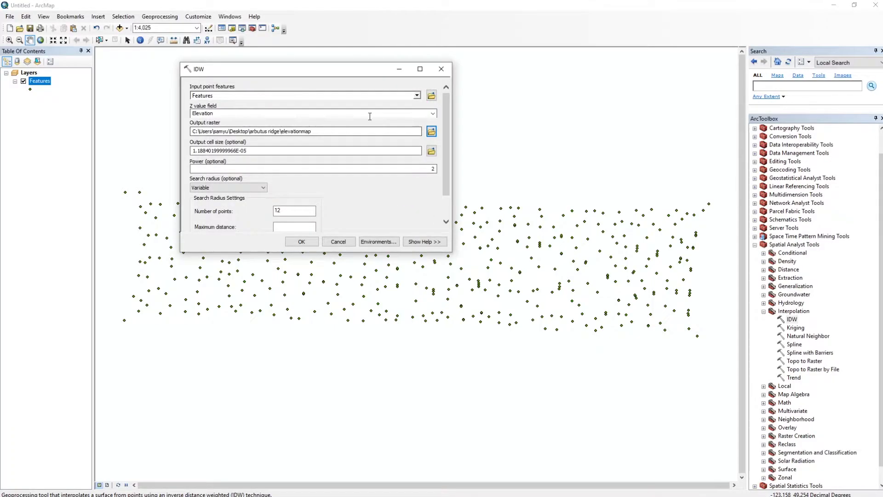
{"action": "left_click", "coordinate": [301, 241]}
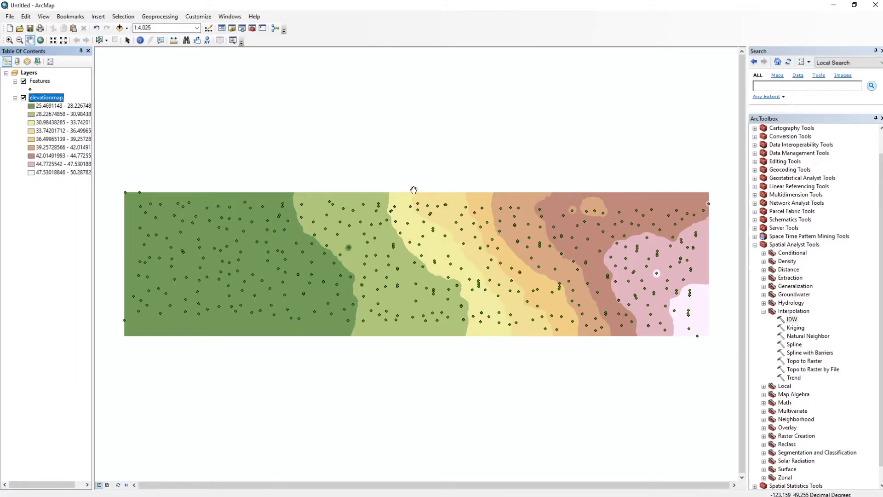
- Choose elevationmap as the input raster for the Spatial Analyst Surface Contour tool
{"action": "left_click", "coordinate": [764, 312]}
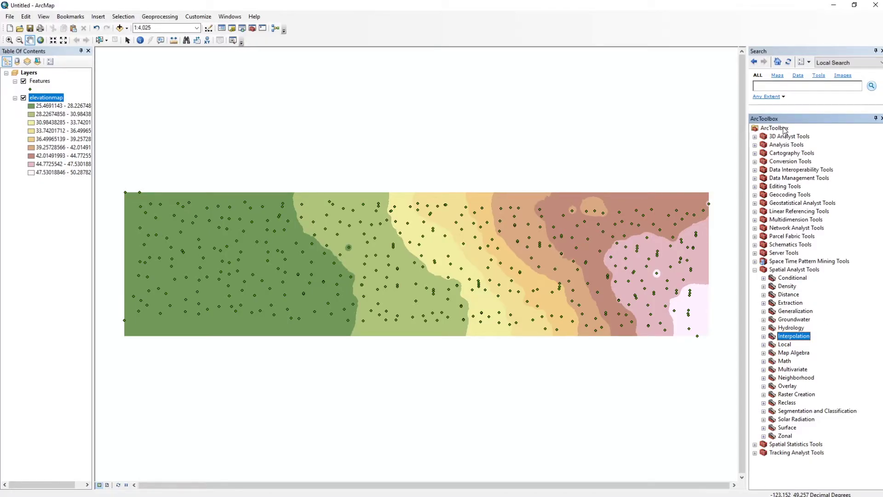
{"action": "left_click", "coordinate": [792, 270]}
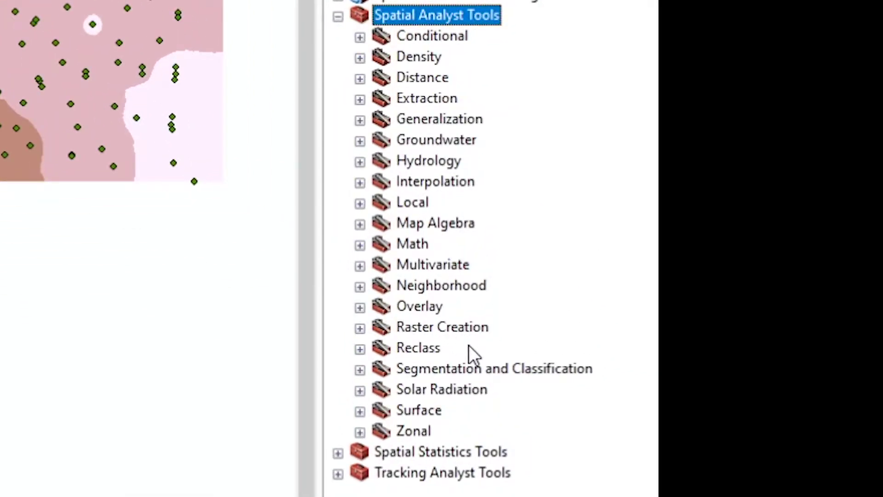
{"action": "left_click", "coordinate": [360, 411]}
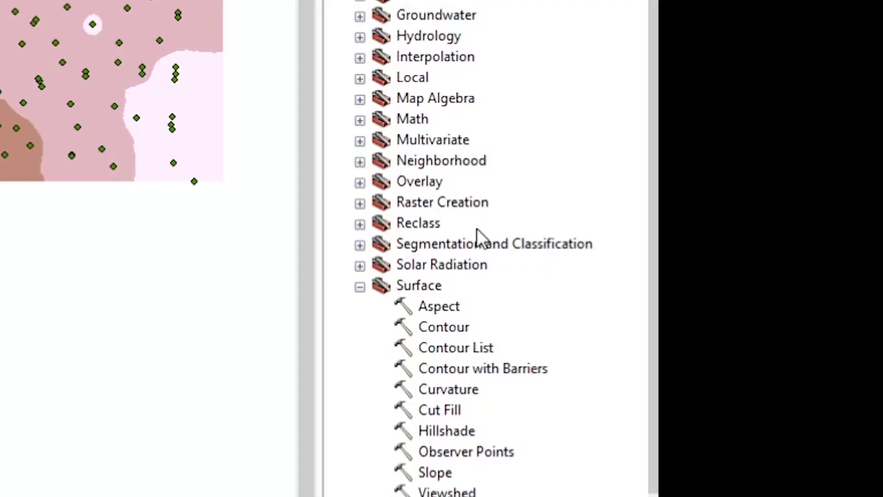
{"action": "left_click", "coordinate": [454, 327]}
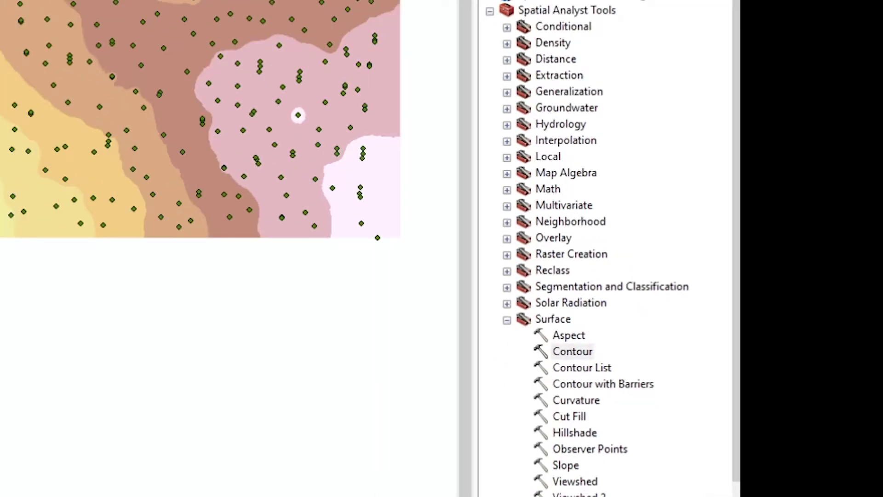
{"action": "double_click", "coordinate": [437, 330]}
{"action": "left_click", "coordinate": [418, 97]}
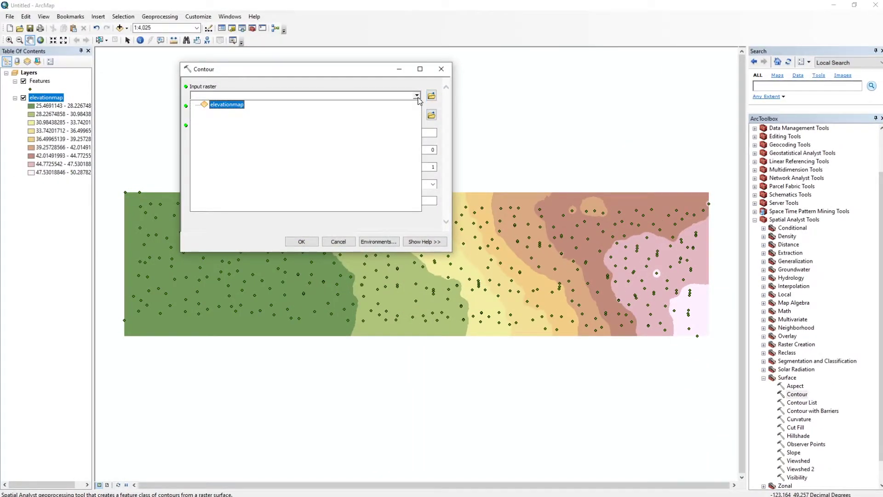
{"action": "left_click", "coordinate": [213, 107]}
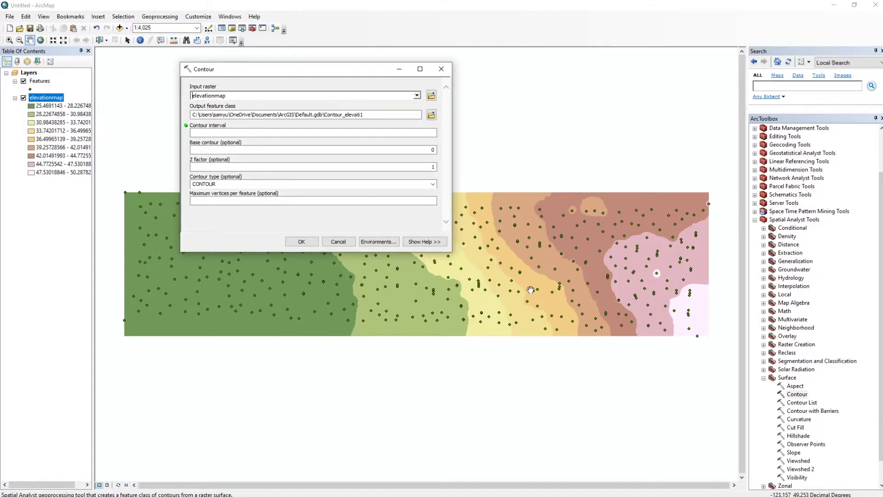
- Save the output as contour in arbutus ridge with a 1-unit interval and generate the contours
{"action": "left_click", "coordinate": [431, 114]}
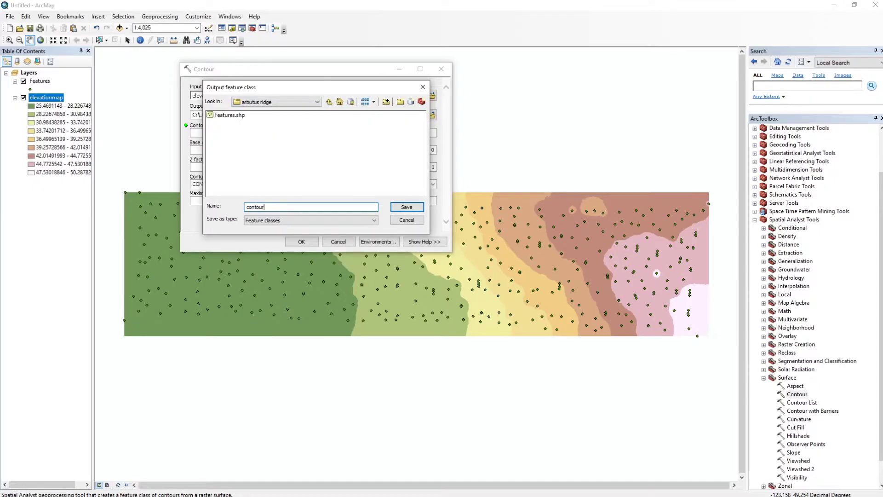
{"action": "type", "text": "contour"}
{"action": "left_click", "coordinate": [407, 207]}
{"action": "left_click", "coordinate": [432, 132]}
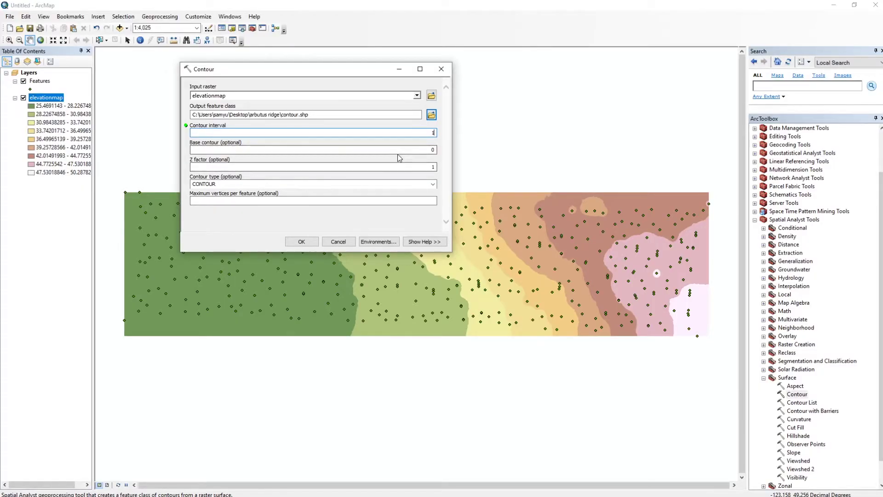
{"action": "left_click", "coordinate": [433, 185]}
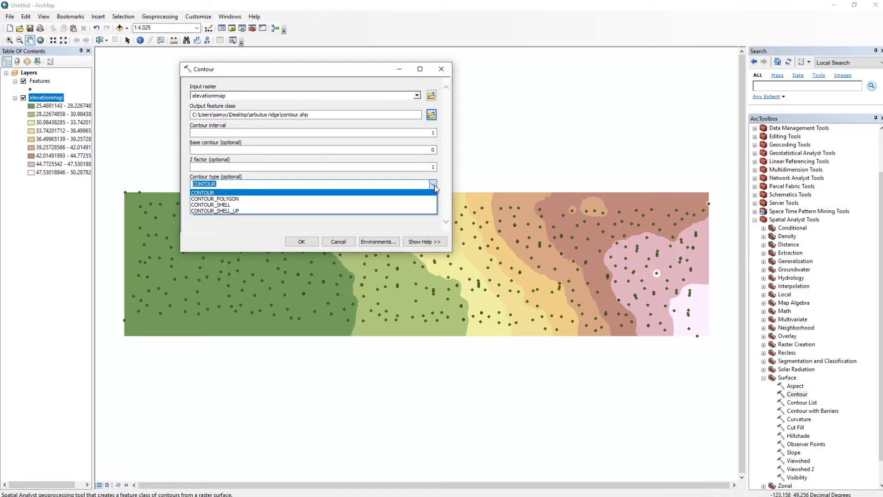
{"action": "left_click", "coordinate": [434, 190]}
{"action": "left_click", "coordinate": [304, 241]}
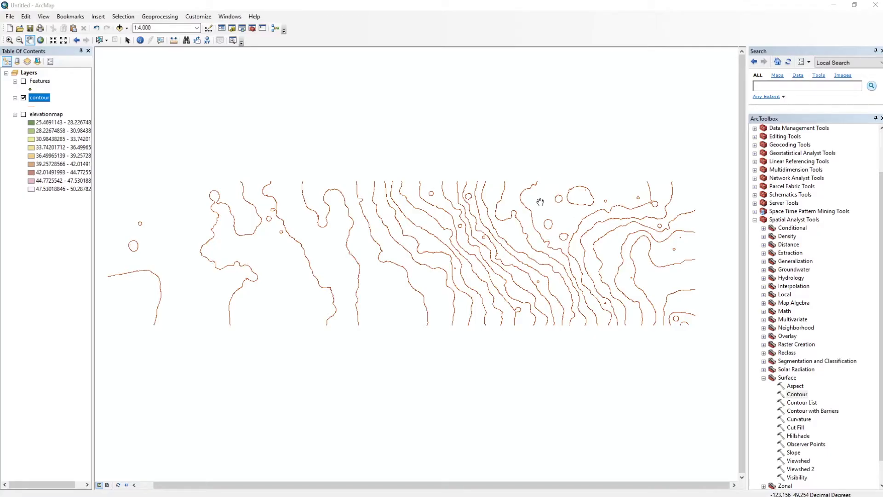
- Try contour labels and review the Labels settings, then switch Label Features off for contour
{"action": "right_click", "coordinate": [40, 98]}
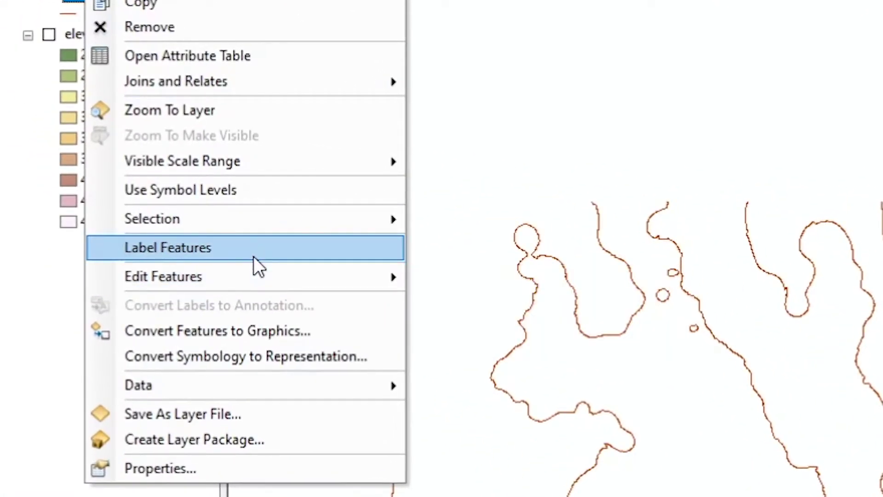
{"action": "left_click", "coordinate": [106, 202]}
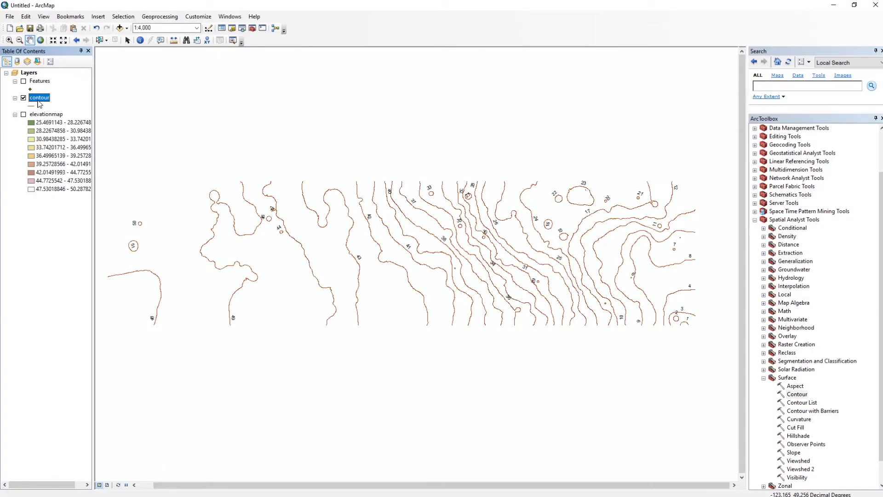
{"action": "right_click", "coordinate": [39, 98]}
{"action": "left_click", "coordinate": [68, 292]}
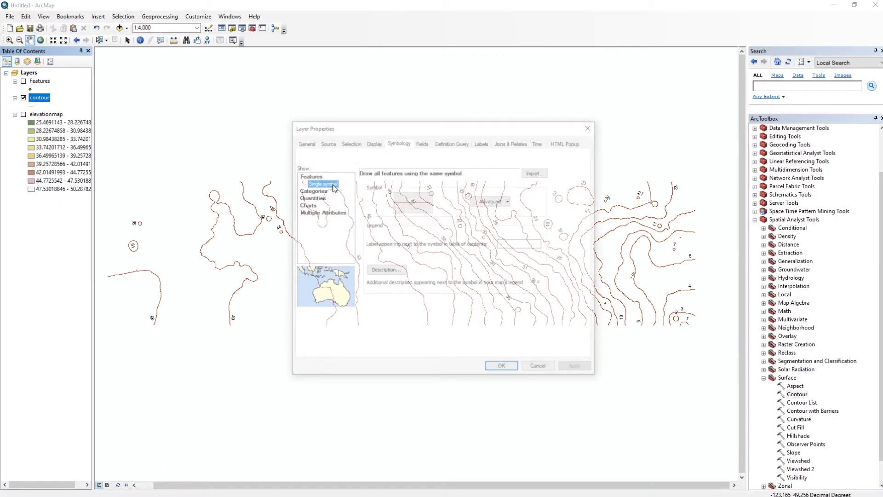
{"action": "left_click", "coordinate": [482, 142]}
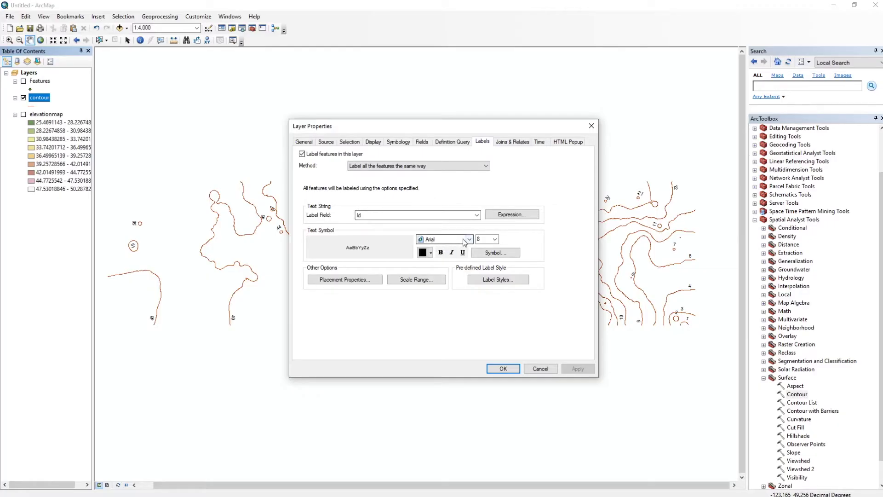
{"action": "left_click", "coordinate": [539, 368]}
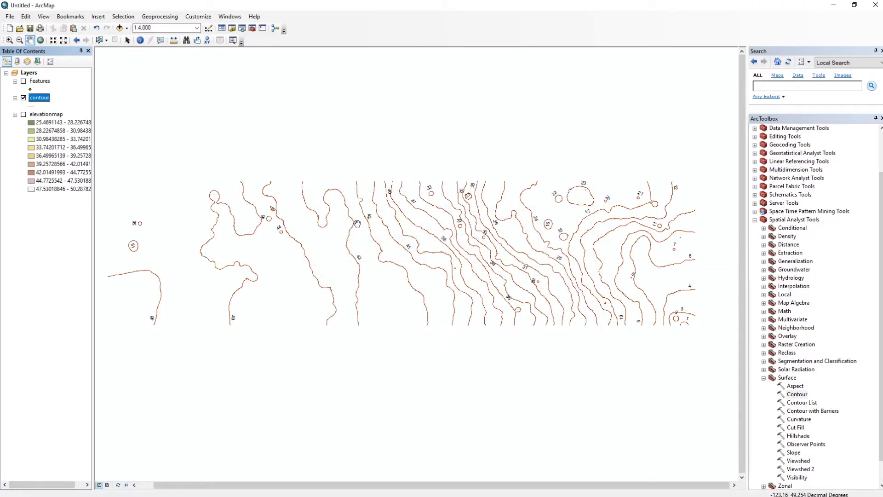
{"action": "right_click", "coordinate": [41, 98]}
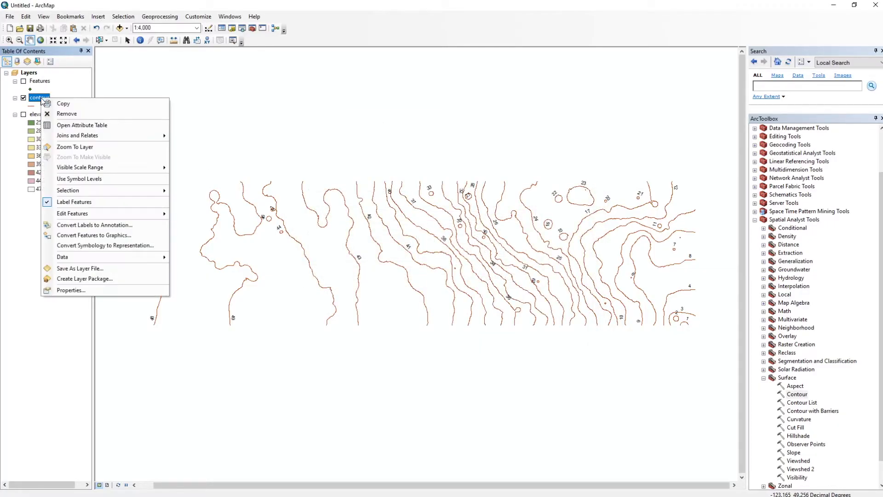
{"action": "left_click", "coordinate": [97, 201]}
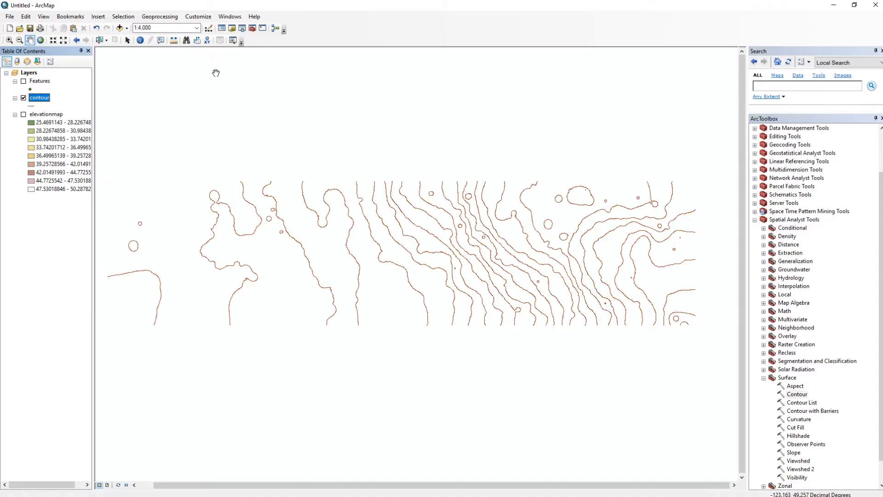
- Open the contour layer's attribute table
{"action": "right_click", "coordinate": [40, 99]}
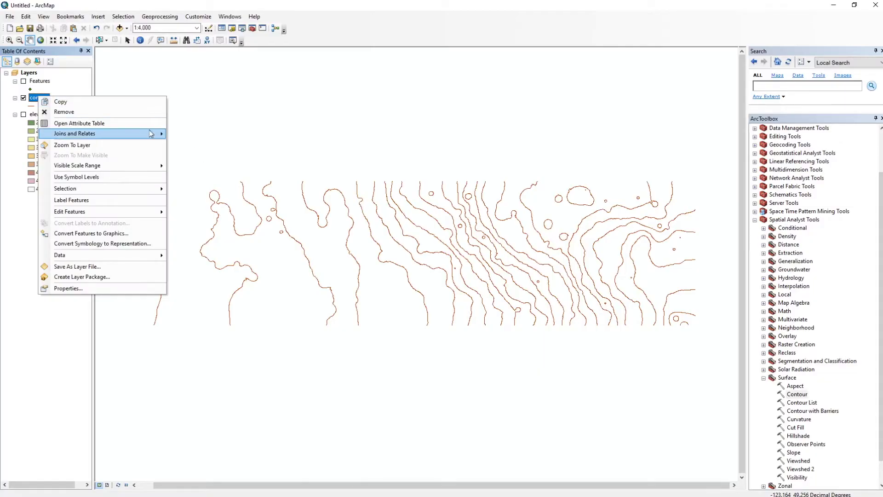
{"action": "left_click", "coordinate": [91, 122]}
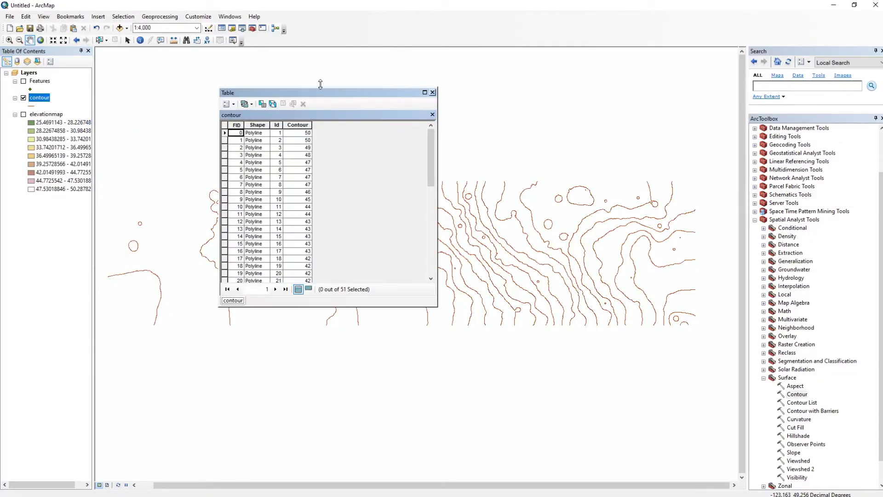
{"action": "left_click_drag", "start_coordinate": [436, 154], "coordinate": [435, 240]}
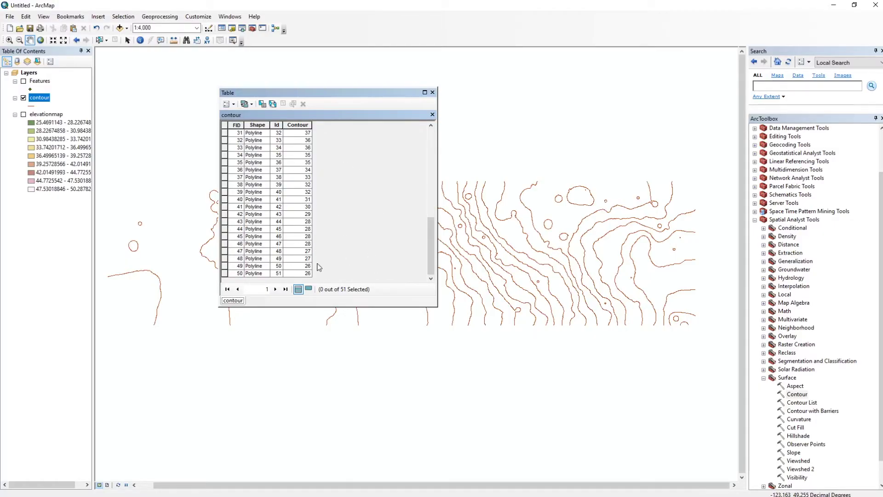
- Select the contours with FID 50, 49, 40, 32, 24 and 8 in the table
{"action": "left_click", "coordinate": [225, 274]}
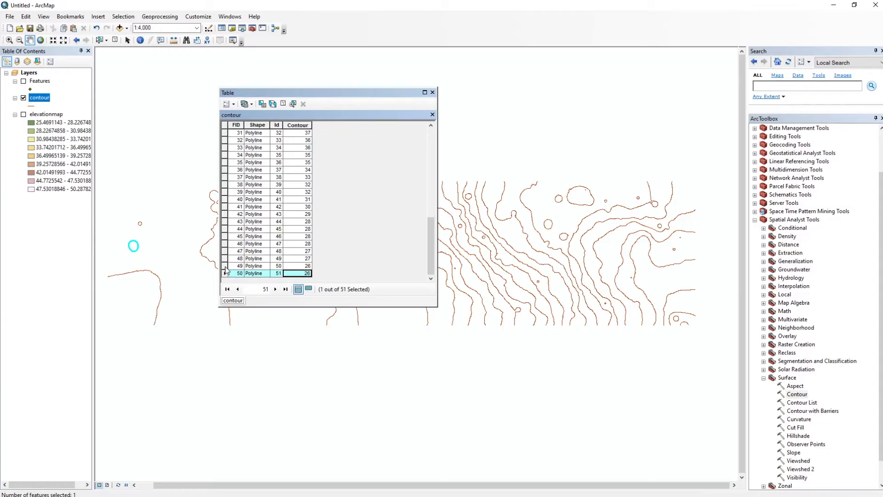
{"action": "left_click", "coordinate": [226, 266], "text": "ctrl"}
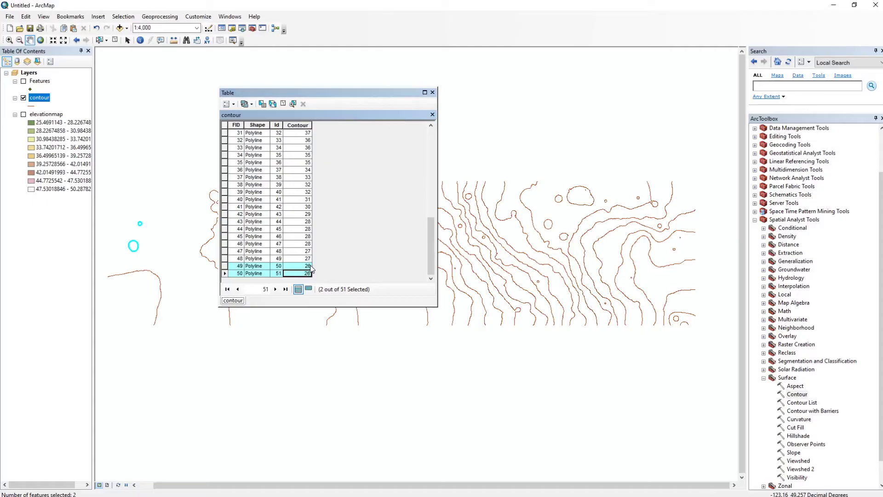
{"action": "left_click", "coordinate": [225, 200], "text": "ctrl"}
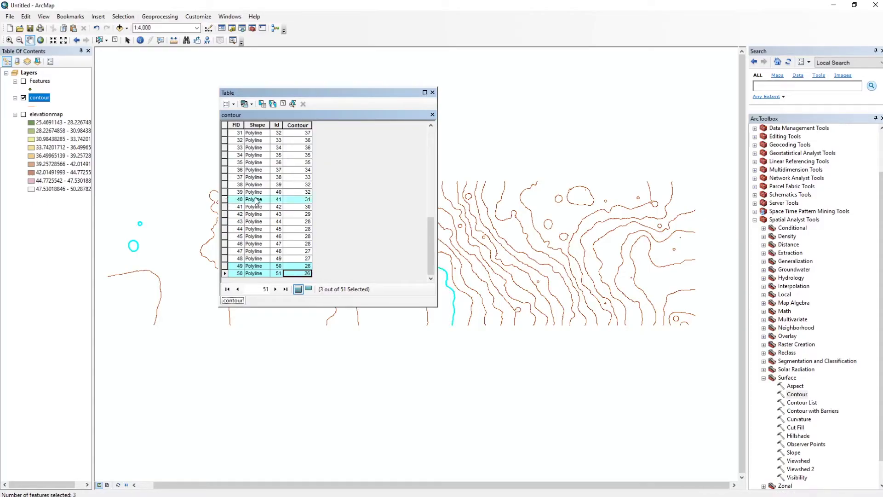
{"action": "scroll", "coordinate": [276, 207], "scroll_direction": "up", "scroll_amount": 3}
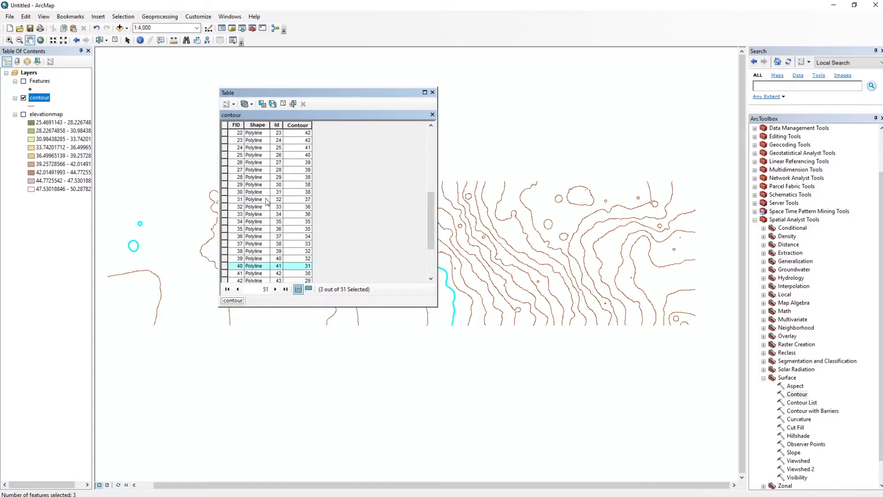
{"action": "left_click", "coordinate": [226, 207], "text": "ctrl"}
{"action": "scroll", "coordinate": [225, 207], "scroll_direction": "up", "scroll_amount": 2}
{"action": "left_click", "coordinate": [226, 193], "text": "ctrl"}
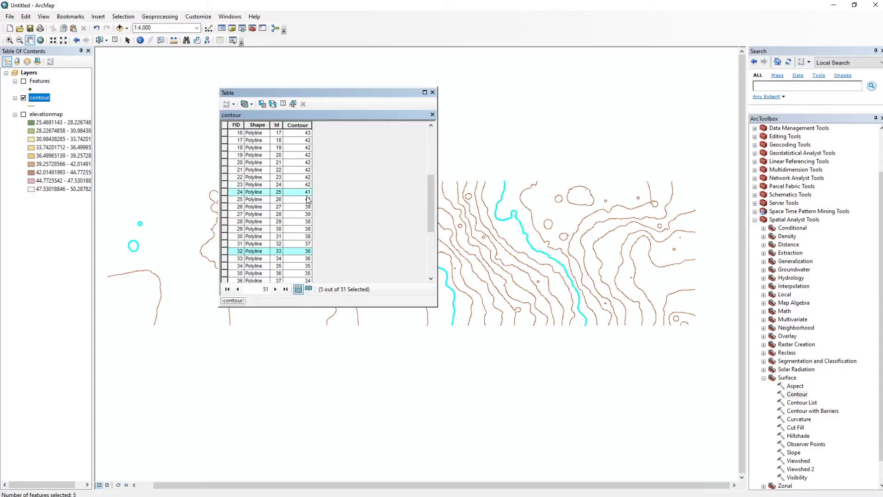
{"action": "scroll", "coordinate": [308, 200], "scroll_direction": "up", "scroll_amount": 4}
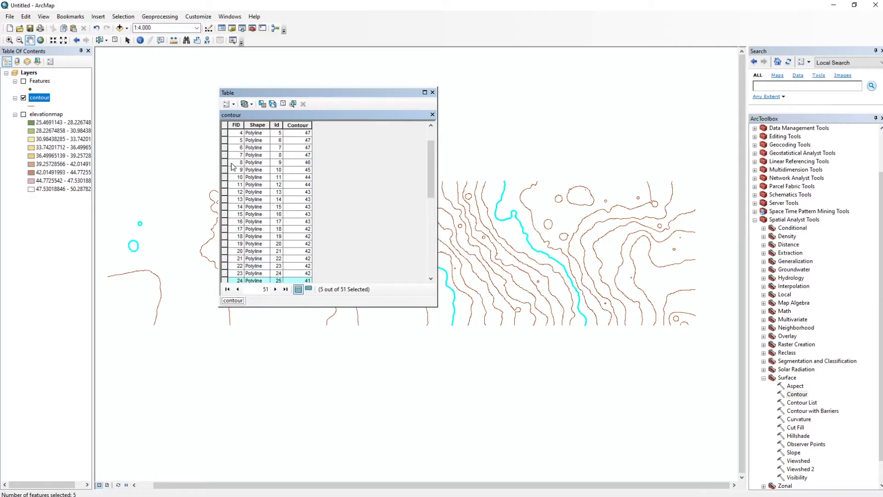
{"action": "left_click", "coordinate": [226, 162], "text": "ctrl"}
{"action": "scroll", "coordinate": [290, 175], "scroll_direction": "down", "scroll_amount": 2}
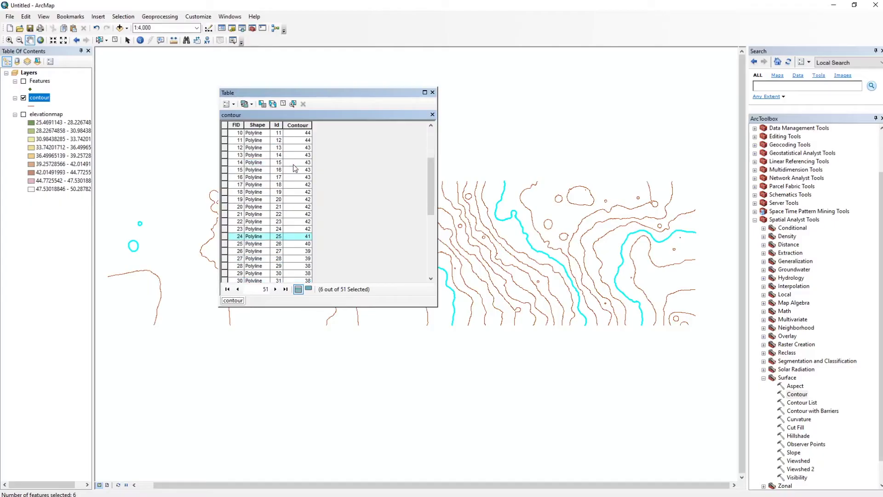
{"action": "scroll", "coordinate": [310, 205], "scroll_direction": "down", "scroll_amount": 7}
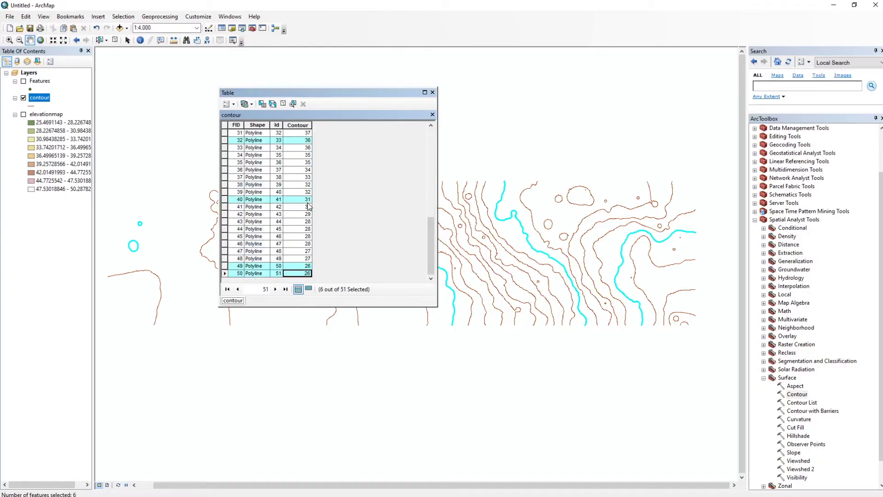
{"action": "scroll", "coordinate": [312, 223], "scroll_direction": "up", "scroll_amount": 10}
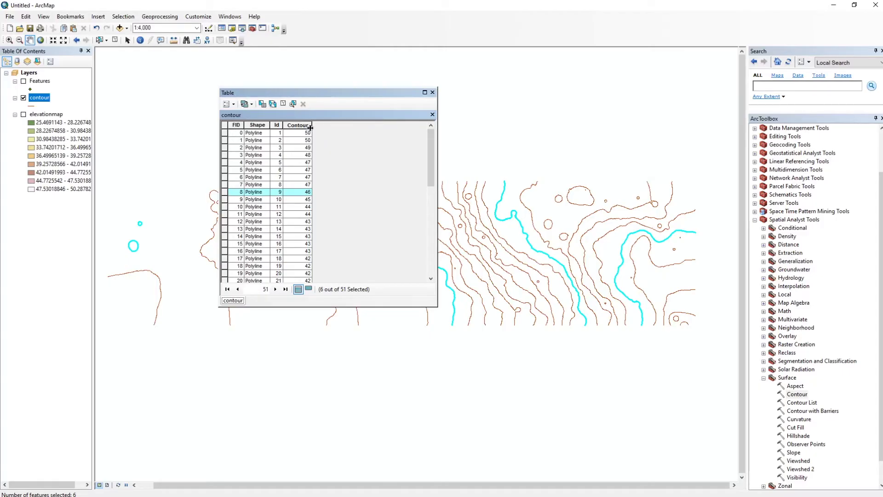
- Add a new selection field to the contour attribute table
{"action": "left_click", "coordinate": [228, 104]}
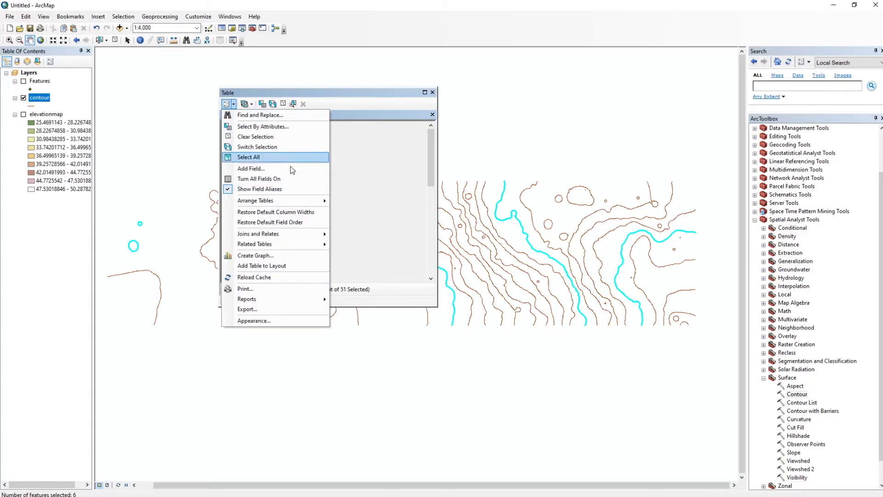
{"action": "left_click", "coordinate": [251, 168]}
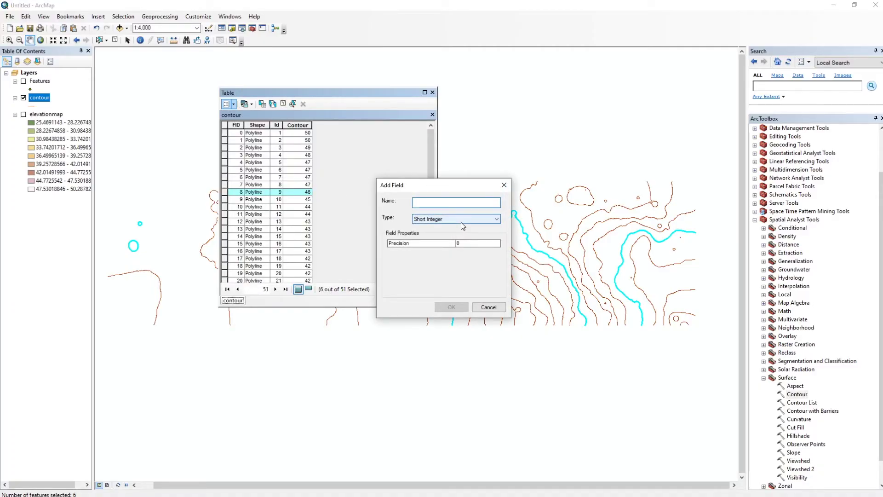
{"action": "type", "text": "selection"}
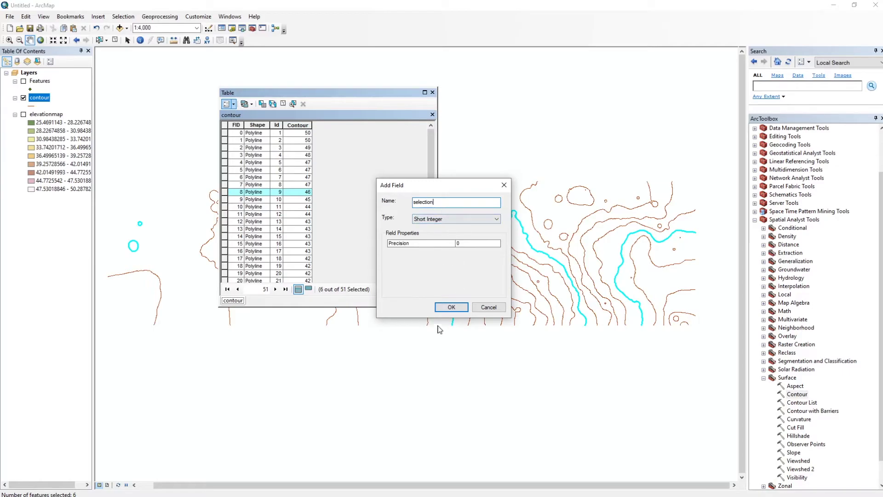
{"action": "left_click", "coordinate": [451, 307]}
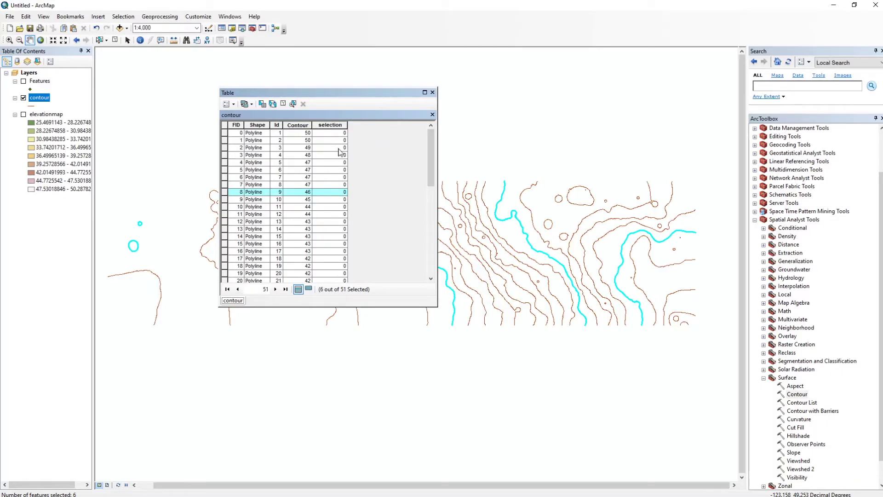
- Use Field Calculator to set selection to 1 for the six selected contours
{"action": "right_click", "coordinate": [331, 125]}
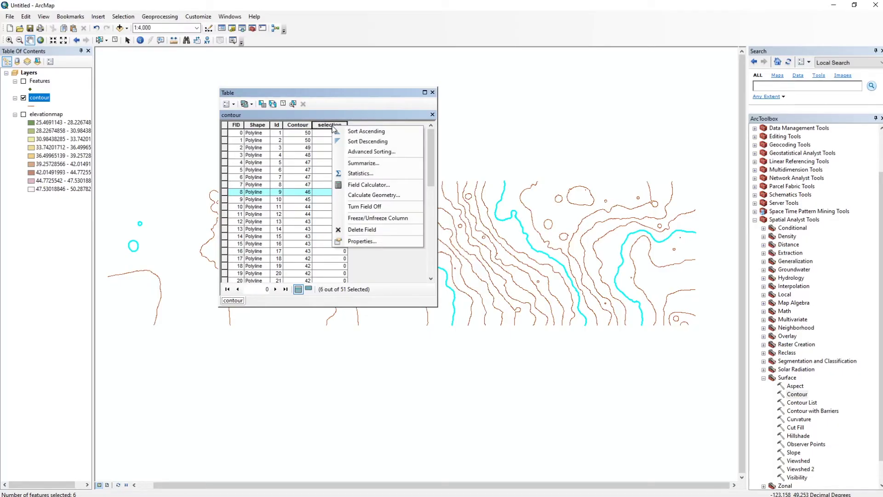
{"action": "left_click", "coordinate": [371, 185]}
{"action": "left_click", "coordinate": [420, 272]}
{"action": "left_click", "coordinate": [380, 285]}
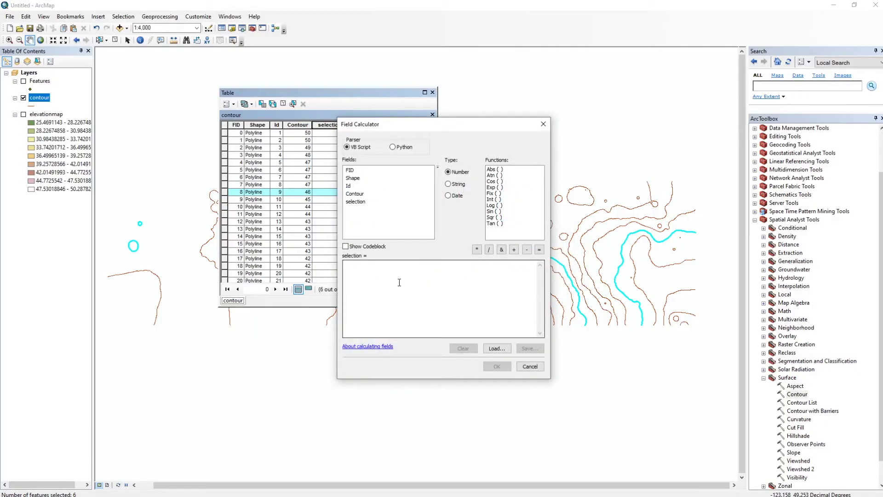
{"action": "type", "text": "1"}
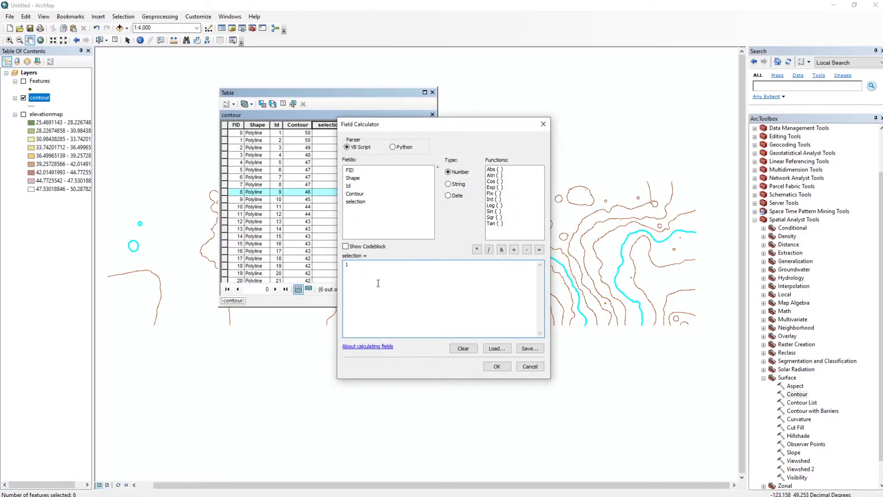
{"action": "left_click", "coordinate": [497, 367]}
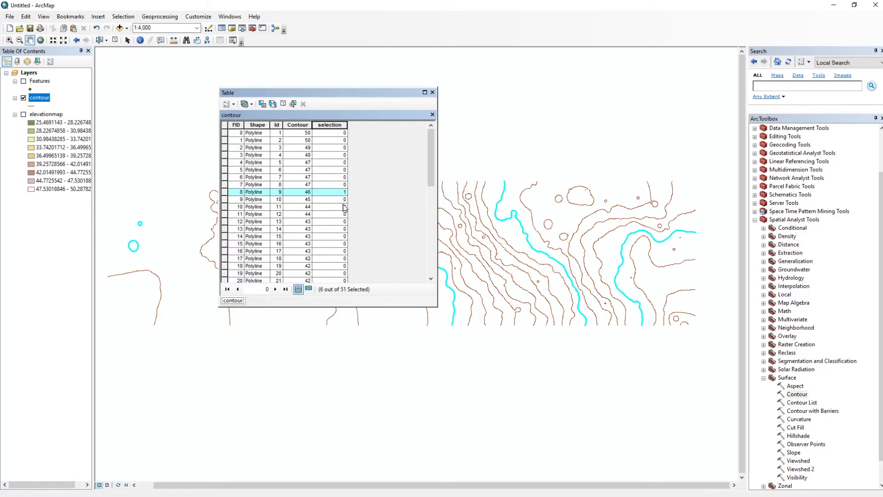
- Switch the selection, set selection to 2 for the other 45 contours, then clear the selection
{"action": "left_click", "coordinate": [274, 104]}
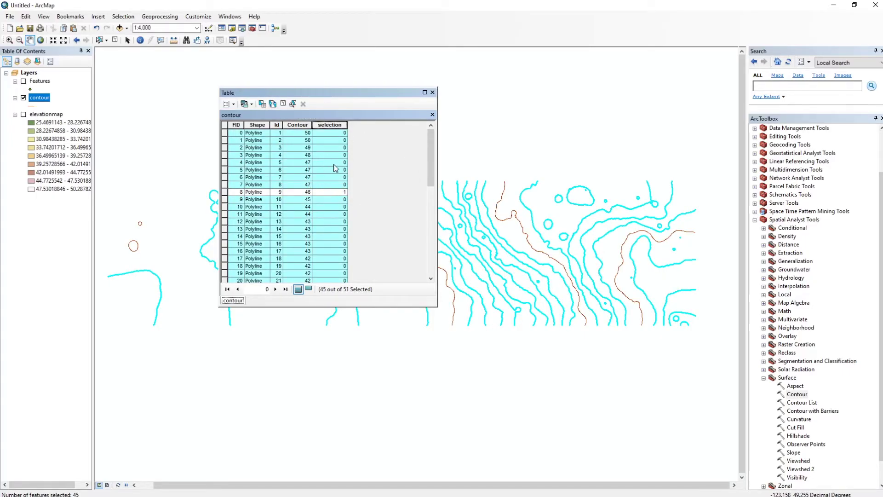
{"action": "right_click", "coordinate": [334, 127]}
{"action": "left_click", "coordinate": [369, 186]}
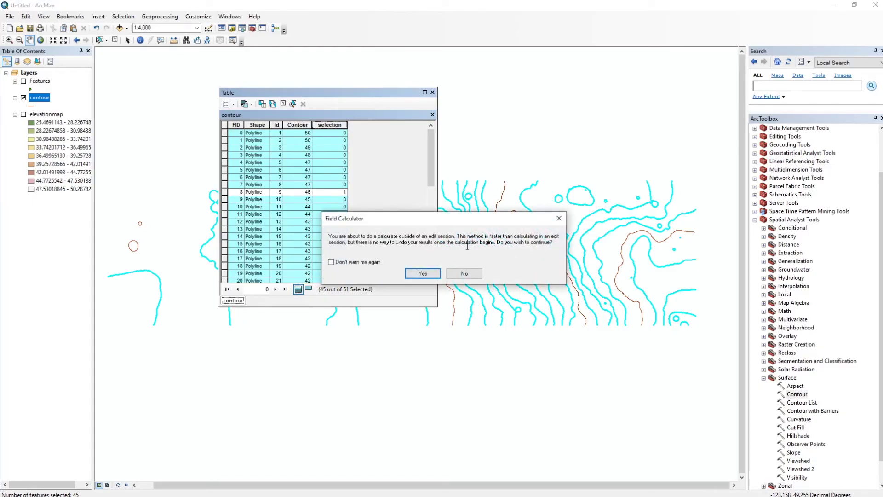
{"action": "left_click", "coordinate": [421, 276]}
{"action": "left_click", "coordinate": [391, 275]}
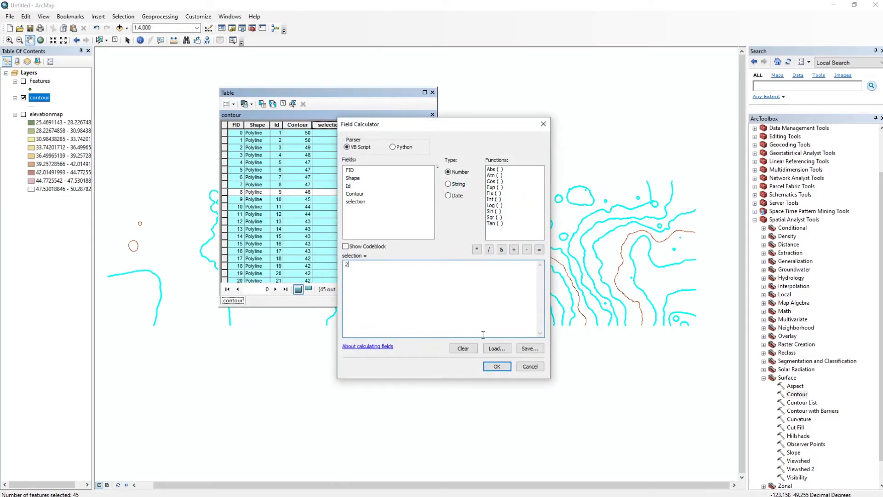
{"action": "type", "text": "2"}
{"action": "left_click", "coordinate": [497, 366]}
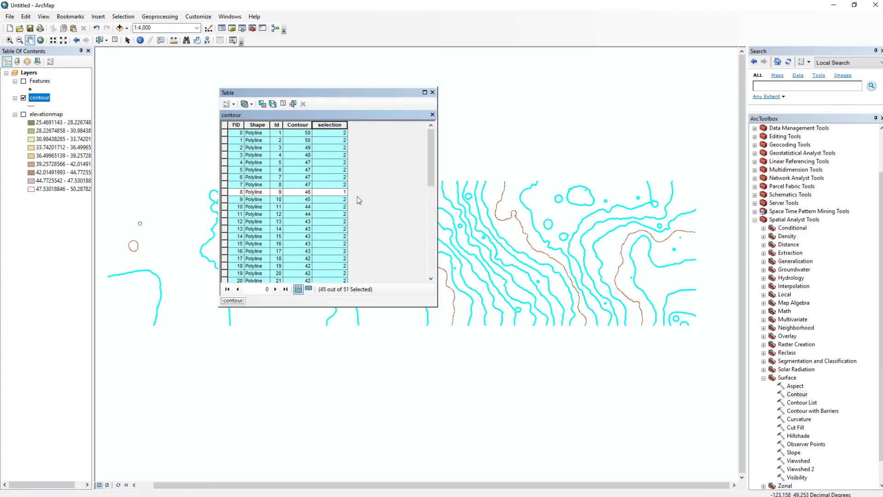
{"action": "left_click", "coordinate": [233, 105]}
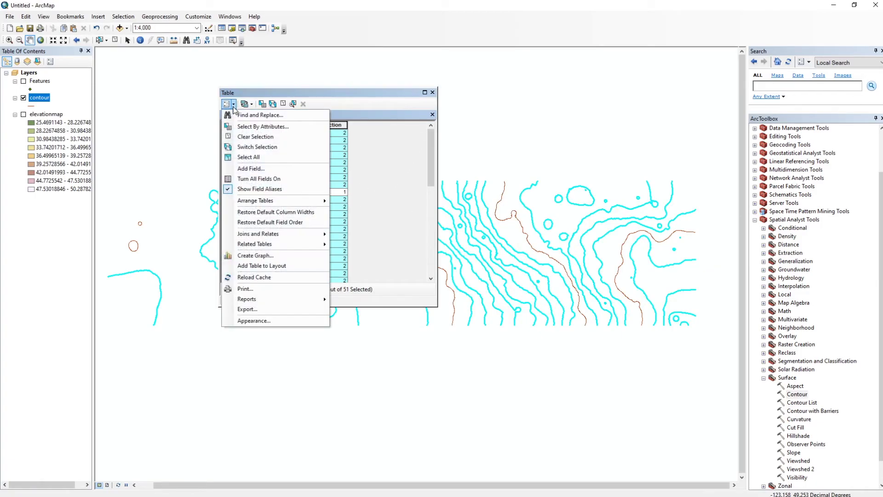
{"action": "left_click", "coordinate": [277, 138]}
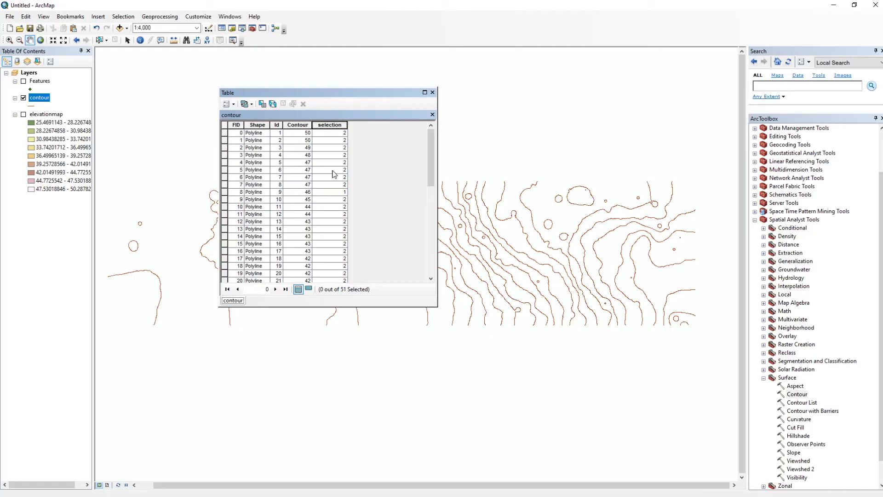
- Symbolize the contour layer by Unique values of the selection field, adding all values
{"action": "left_click", "coordinate": [433, 92]}
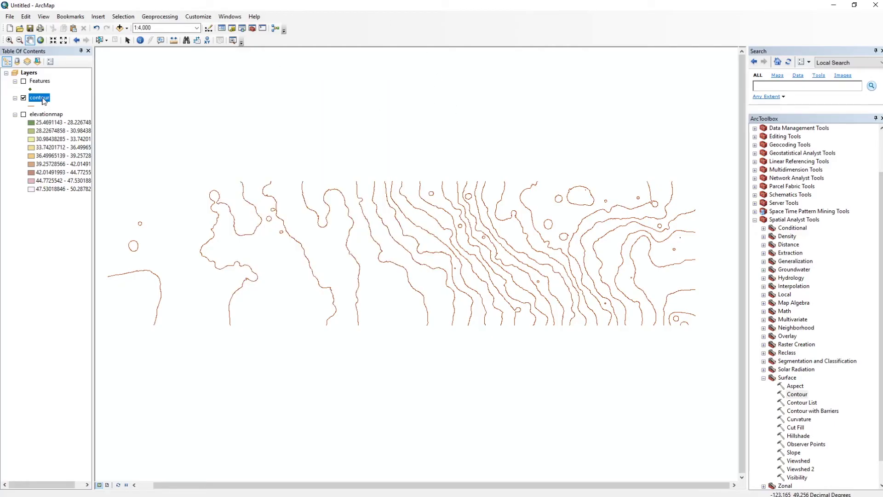
{"action": "right_click", "coordinate": [41, 97]}
{"action": "left_click", "coordinate": [117, 291]}
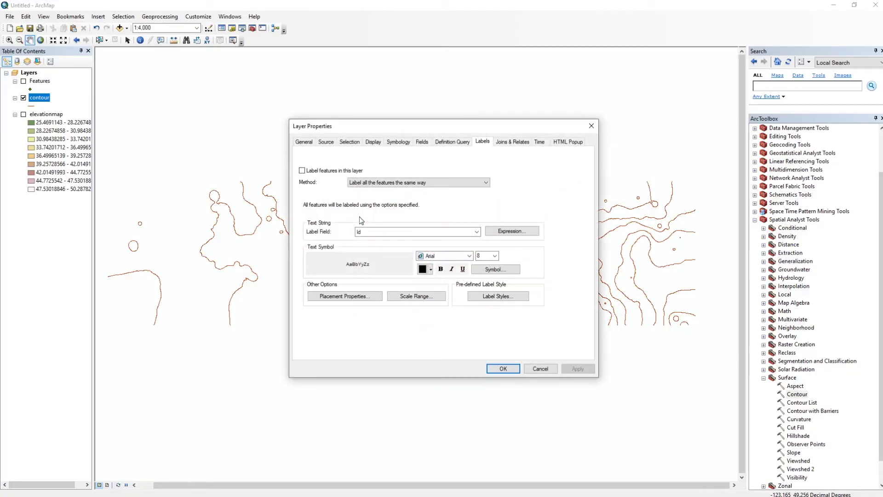
{"action": "left_click", "coordinate": [377, 143]}
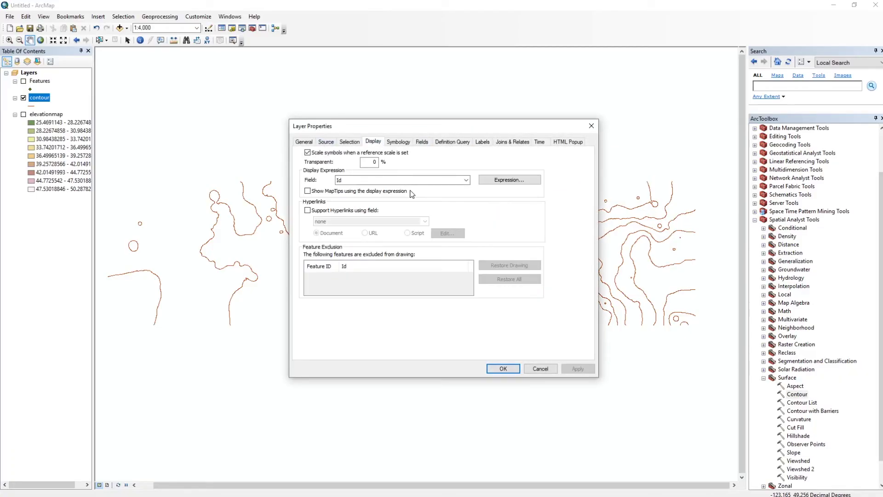
{"action": "left_click", "coordinate": [403, 146]}
{"action": "left_click", "coordinate": [320, 175]}
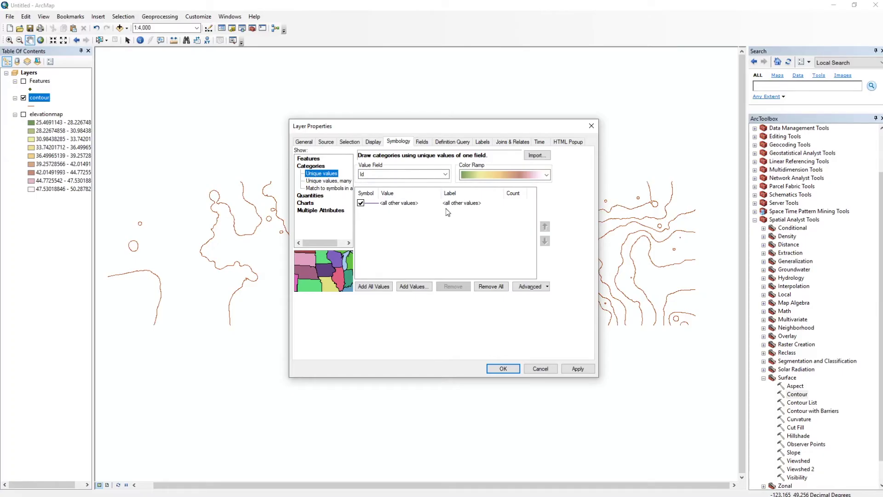
{"action": "left_click", "coordinate": [445, 174]}
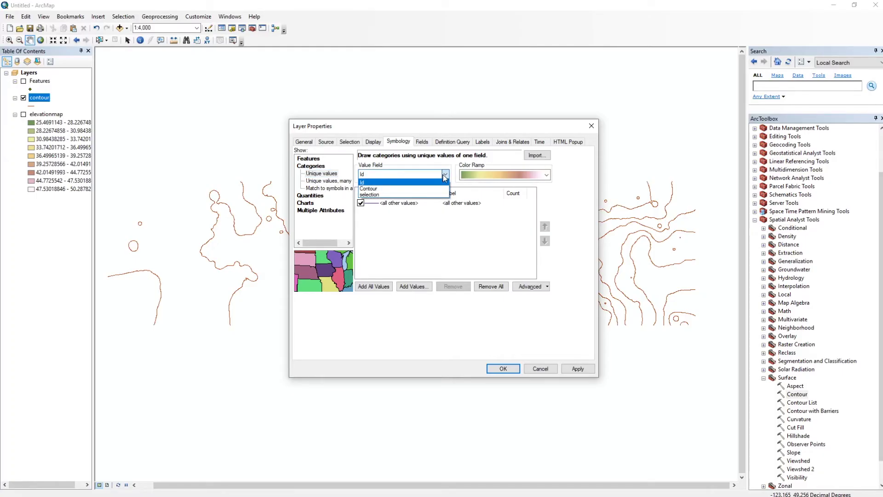
{"action": "left_click", "coordinate": [401, 195]}
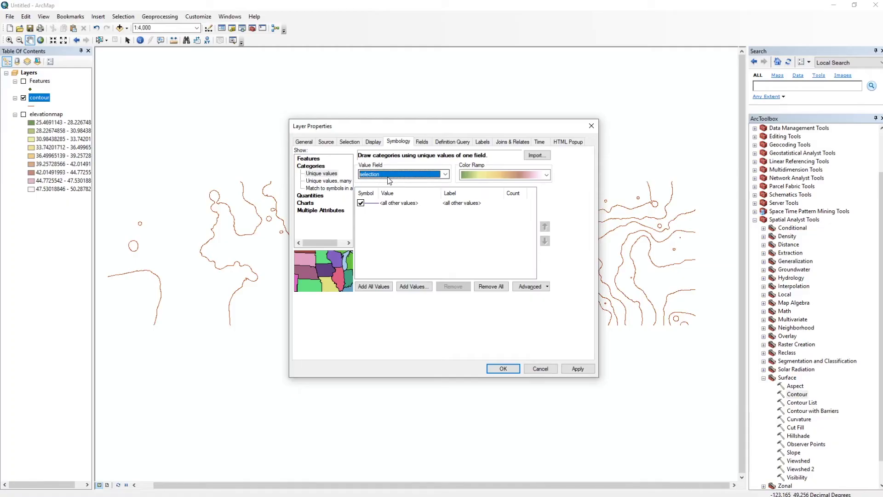
{"action": "left_click", "coordinate": [377, 288]}
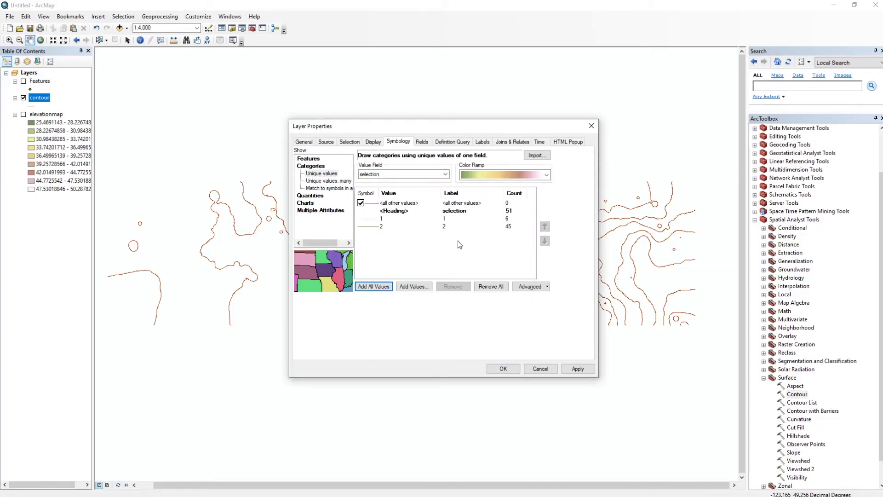
- Draw value 1 contours as thick black lines and value 2 as thin width-0 lines
{"action": "double_click", "coordinate": [390, 227]}
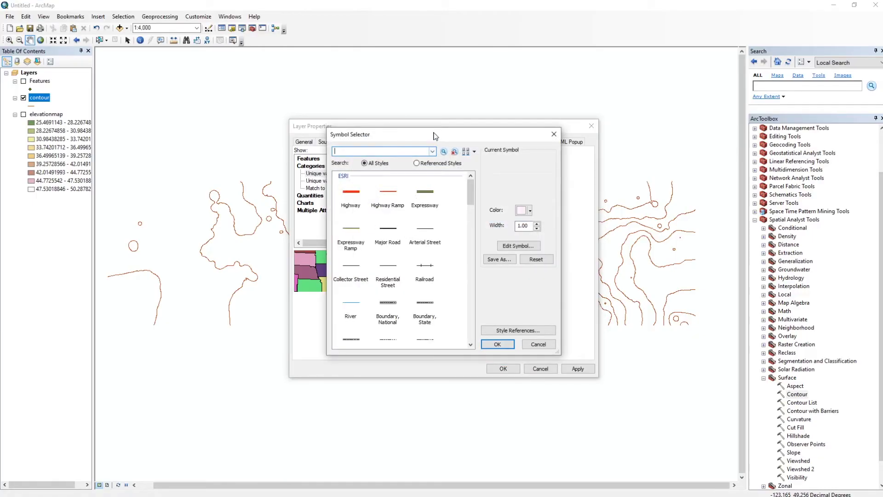
{"action": "left_click_drag", "start_coordinate": [434, 134], "coordinate": [403, 132]}
{"action": "left_click", "coordinate": [357, 227]}
{"action": "left_click", "coordinate": [464, 343]}
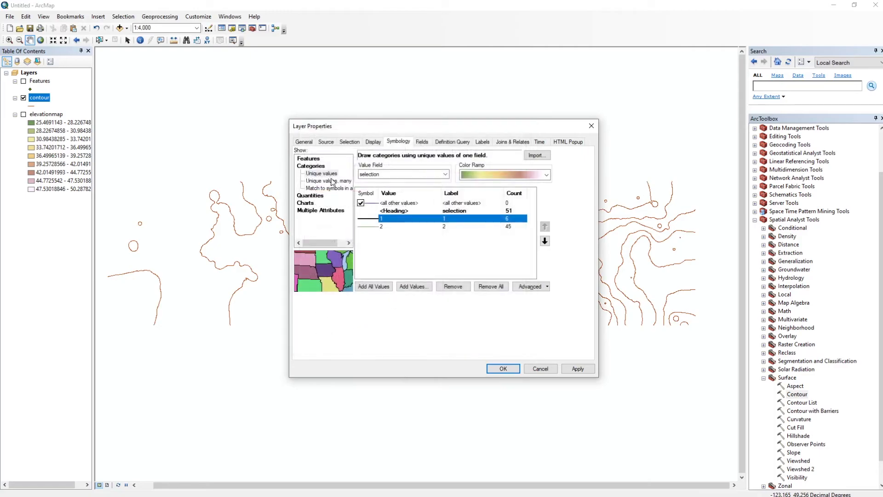
{"action": "double_click", "coordinate": [365, 228]}
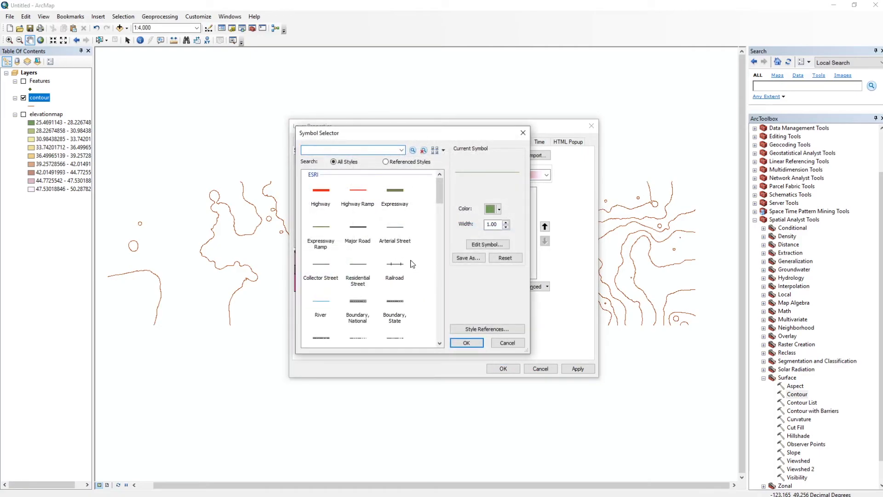
{"action": "left_click", "coordinate": [395, 230]}
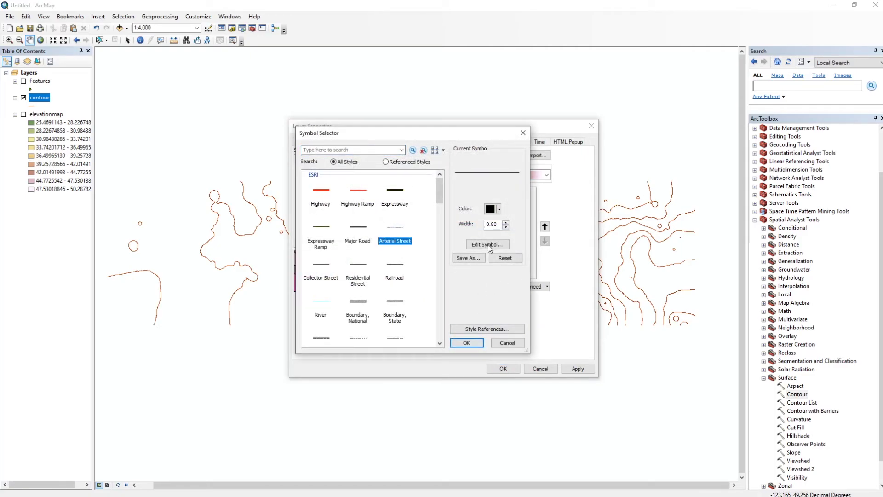
{"action": "left_click", "coordinate": [506, 227]}
{"action": "left_click", "coordinate": [467, 342]}
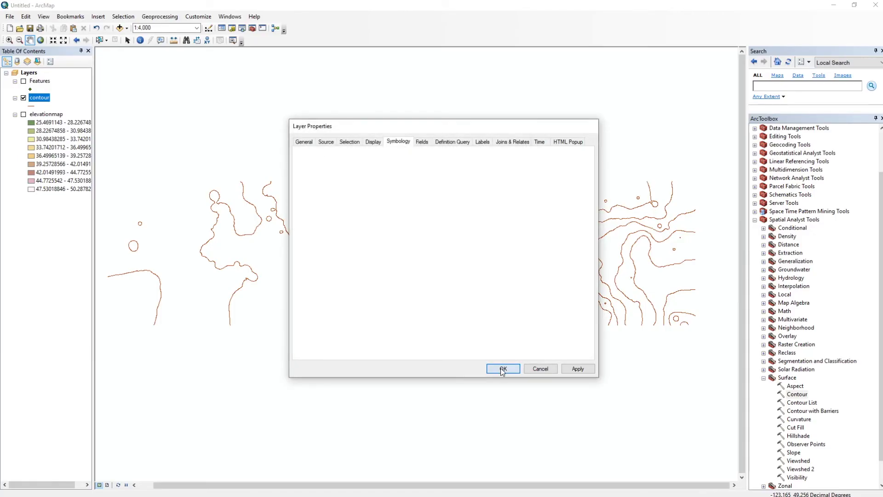
{"action": "left_click", "coordinate": [503, 368]}
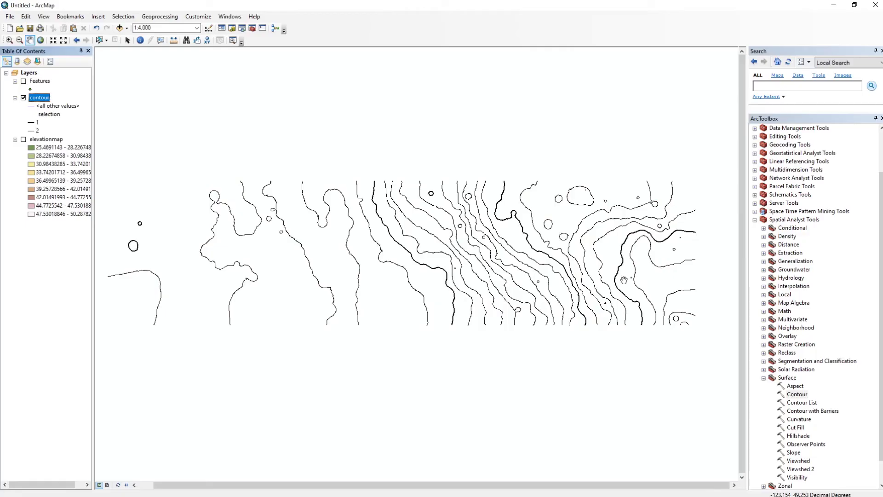
- Adjust the thin contour category's line width, then turn on elevation labels for the contour layer
{"action": "right_click", "coordinate": [41, 99]}
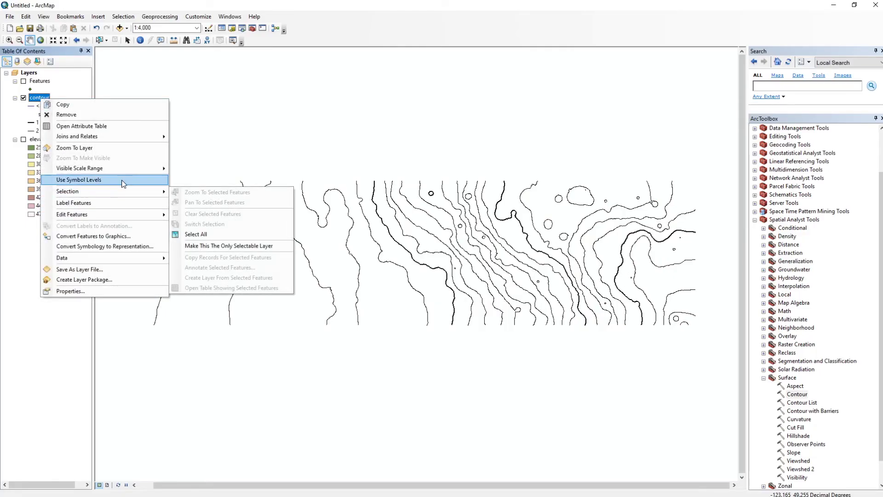
{"action": "left_click", "coordinate": [103, 288]}
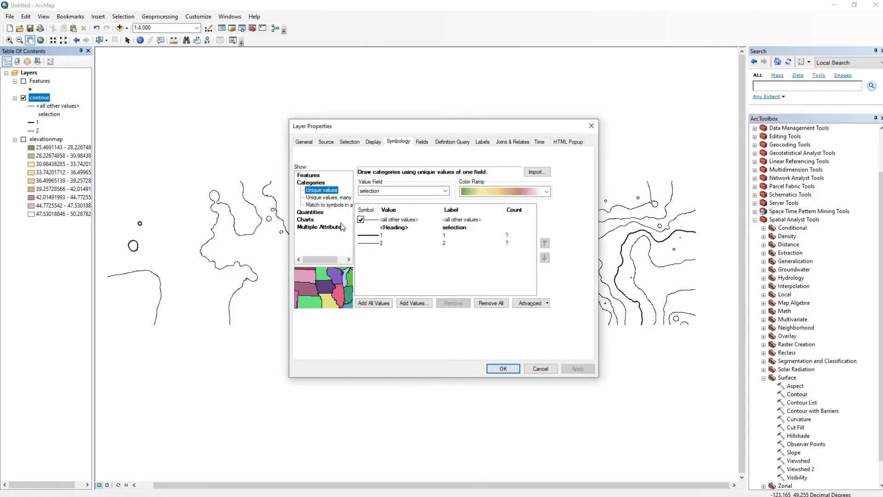
{"action": "double_click", "coordinate": [372, 247]}
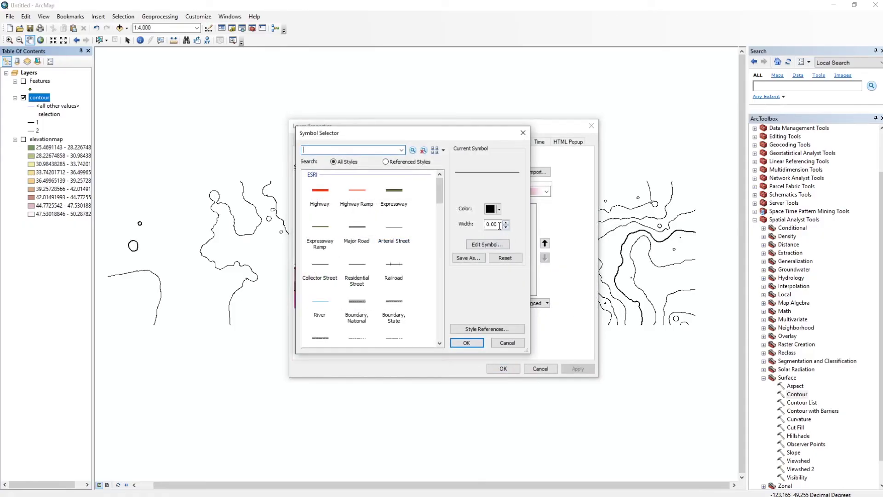
{"action": "double_click", "coordinate": [494, 225]}
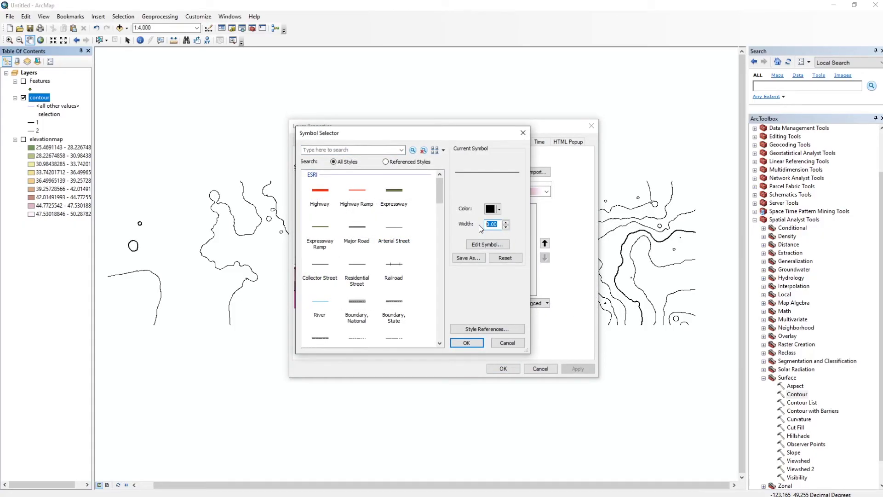
{"action": "left_click", "coordinate": [466, 343]}
{"action": "key", "text": "Return"}
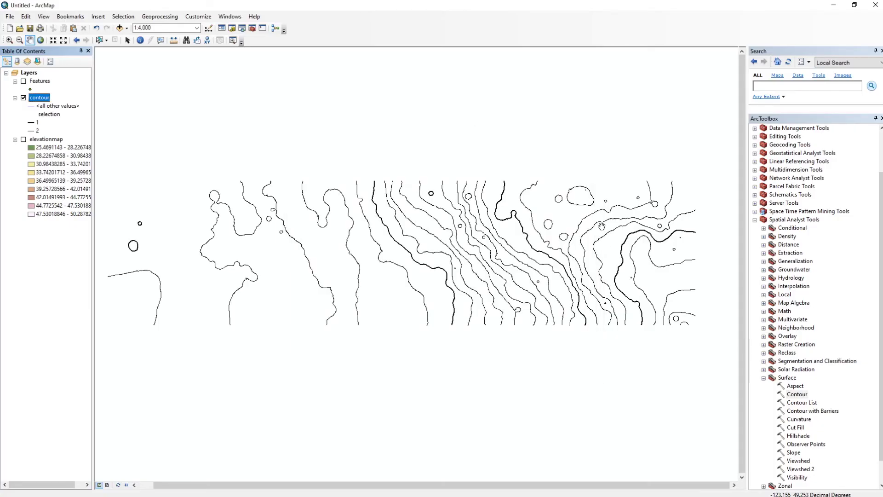
{"action": "right_click", "coordinate": [39, 98]}
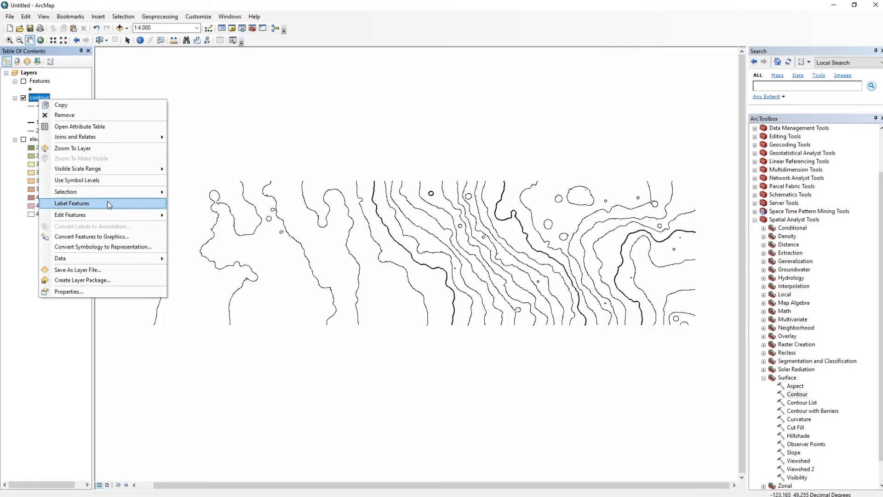
{"action": "left_click", "coordinate": [95, 202]}
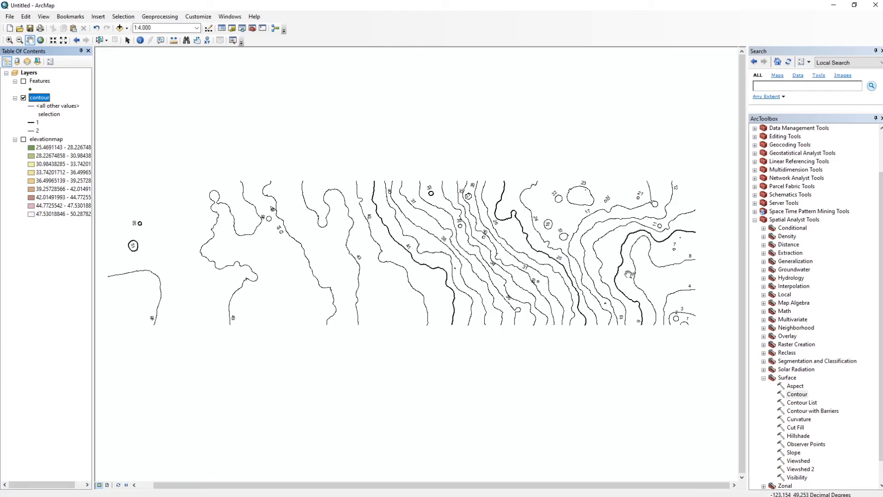
- Start Export Map to the Desktop at 300 dpi, keeping AI as the file type
{"action": "left_click", "coordinate": [10, 17]}
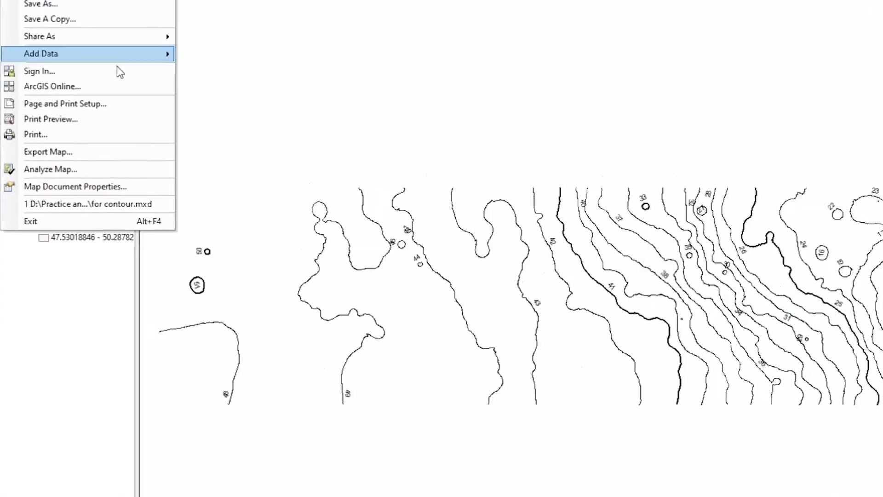
{"action": "left_click", "coordinate": [131, 140]}
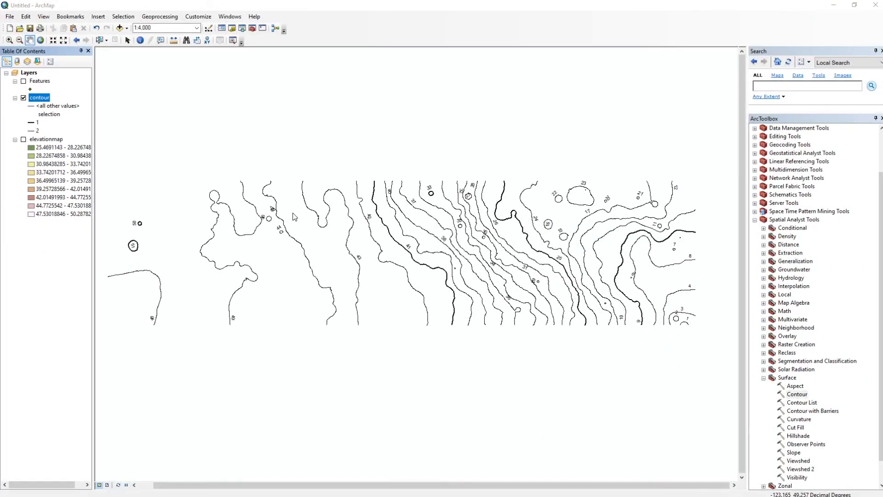
{"action": "left_click", "coordinate": [462, 266]}
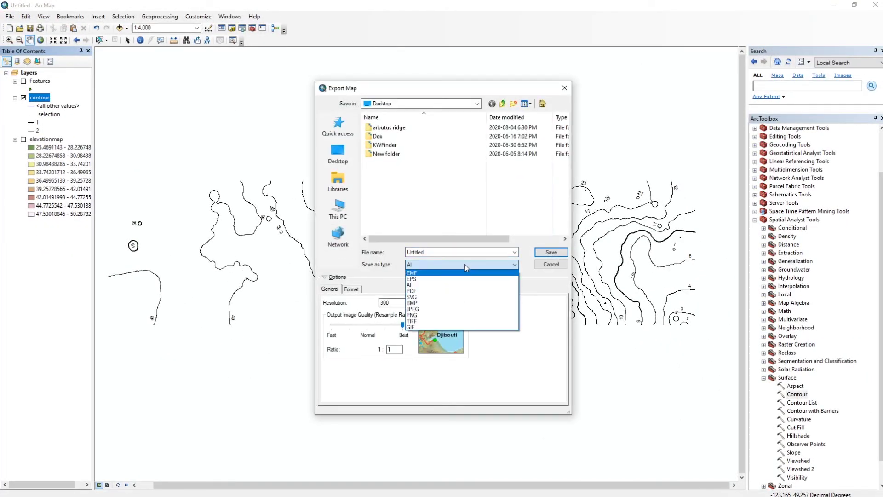
{"action": "left_click", "coordinate": [472, 264]}
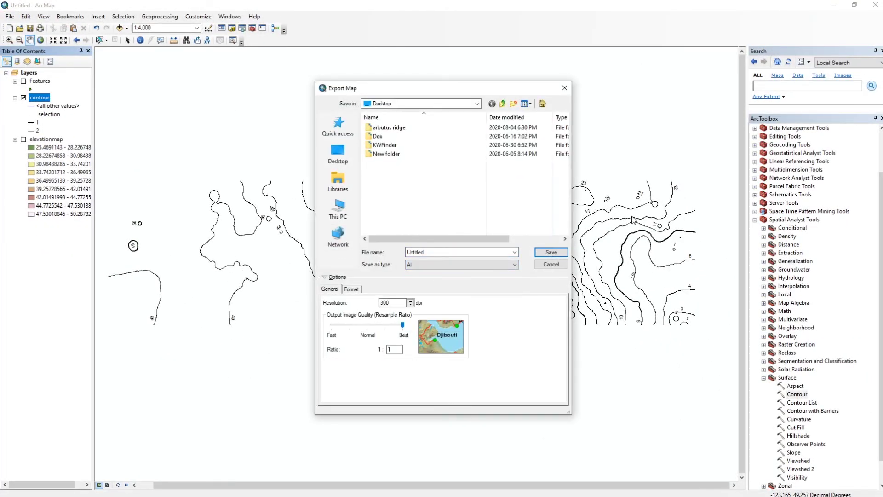